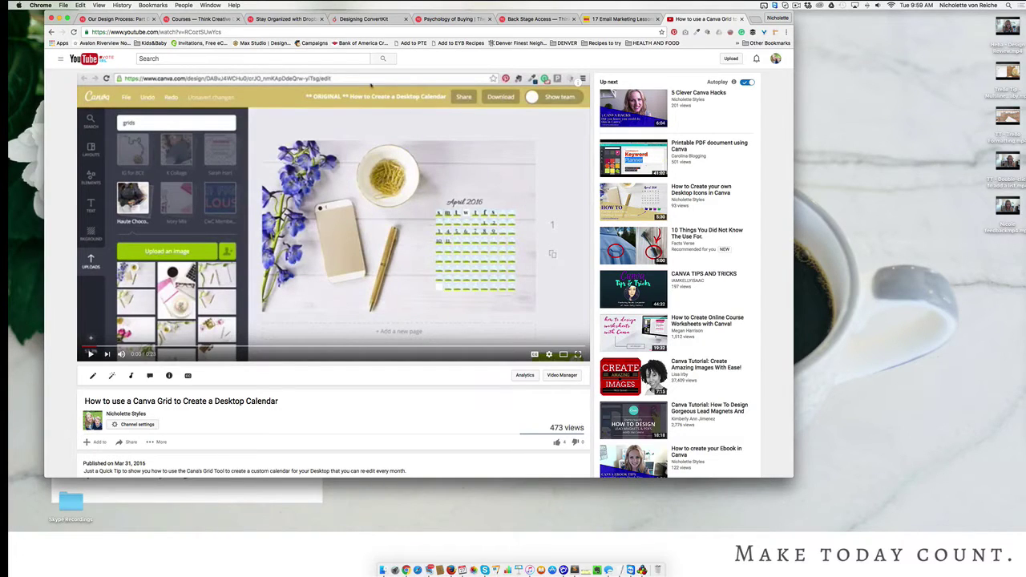
Step: Switch to Canva and create a blank design from the Desktop Wallpaper design type
{"action": "key", "text": "super+h"}
{"action": "left_click_drag", "start_coordinate": [70, 501], "coordinate": [1000, 258]}
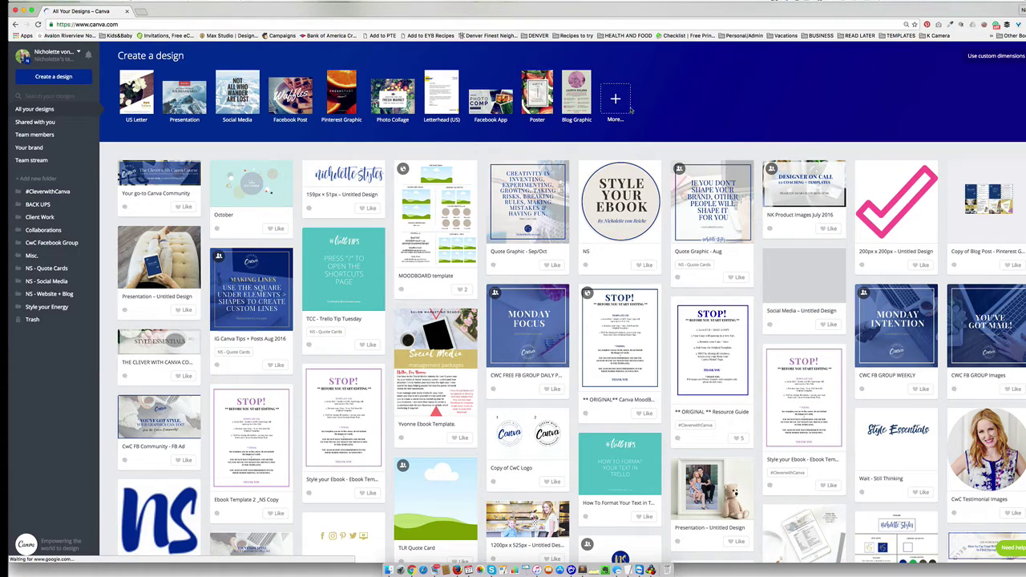
{"action": "left_click", "coordinate": [616, 101]}
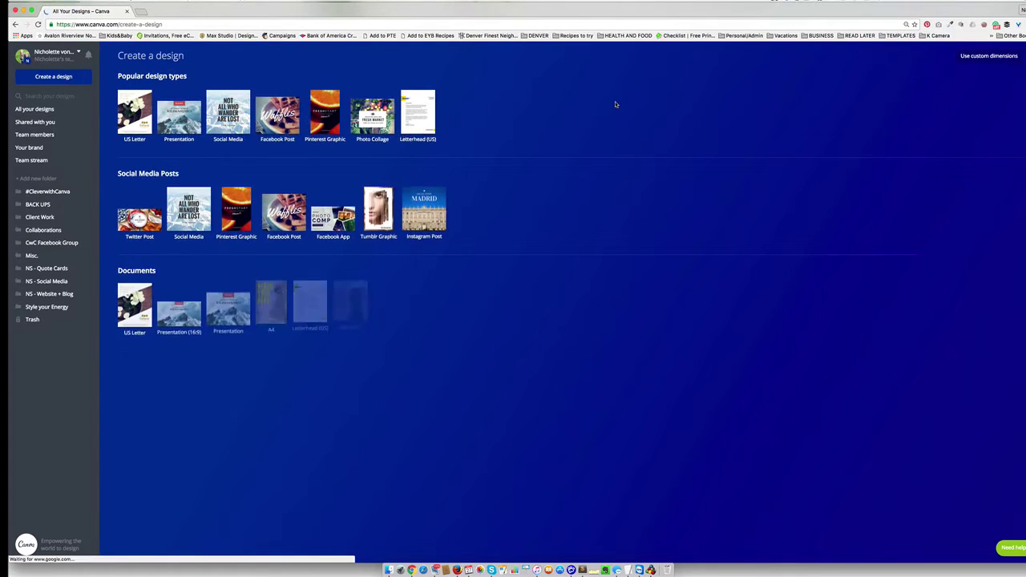
{"action": "scroll", "coordinate": [194, 380], "scroll_direction": "down", "scroll_amount": 3}
{"action": "scroll", "coordinate": [194, 380], "scroll_direction": "down", "scroll_amount": 1}
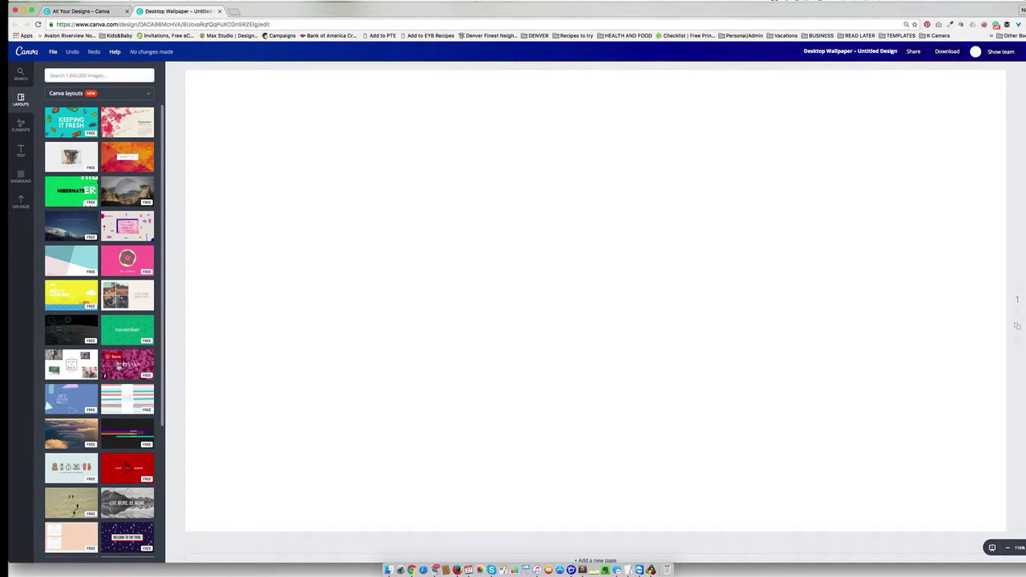
Step: Apply the pink blossom September calendar layout to the blank wallpaper page
{"action": "left_click", "coordinate": [128, 129]}
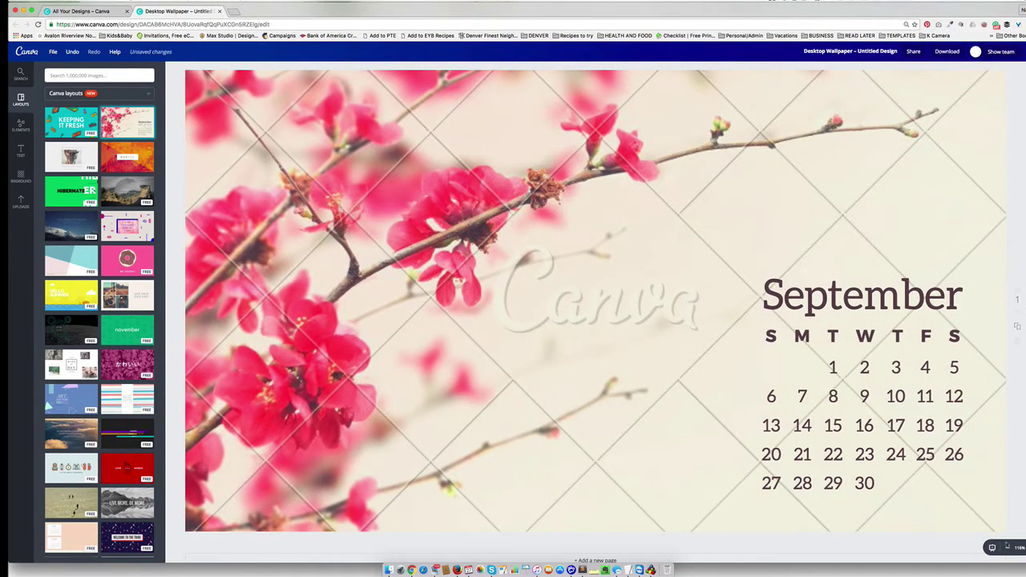
{"action": "left_click", "coordinate": [1007, 547]}
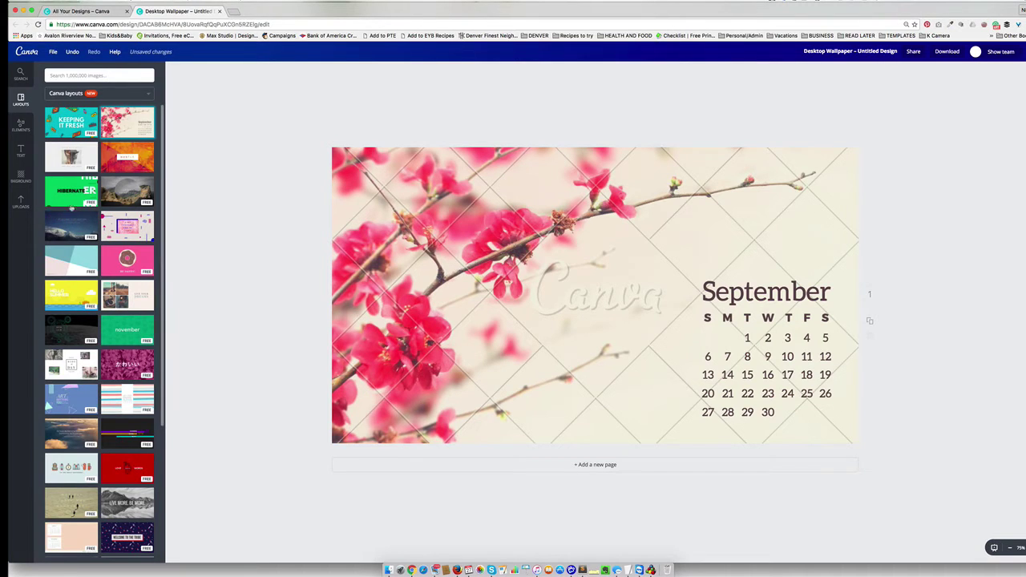
Step: Apply the free peach-patterned layout with August and September calendars and the "Make today count." line to the page
{"action": "scroll", "coordinate": [110, 232], "scroll_direction": "down", "scroll_amount": 3}
{"action": "scroll", "coordinate": [54, 232], "scroll_direction": "down", "scroll_amount": 5}
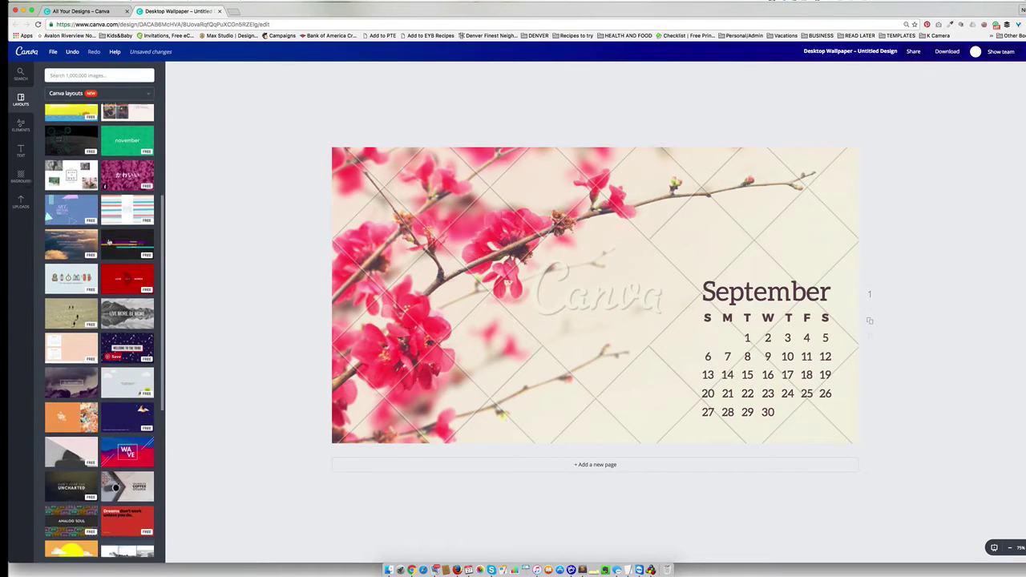
{"action": "left_click", "coordinate": [54, 219]}
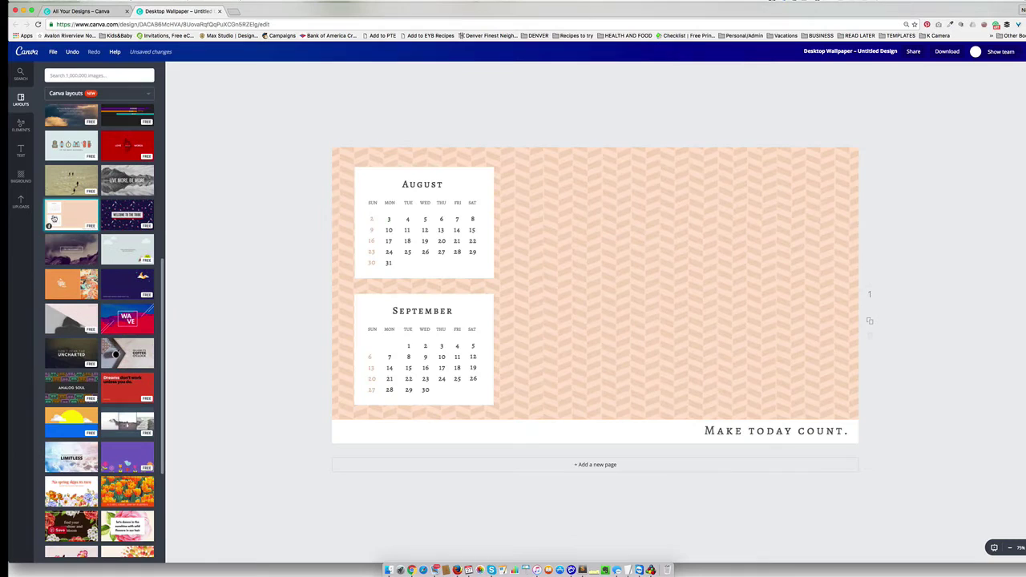
Step: Add a second page and apply the pink rose layout with the round August calendar to it
{"action": "left_click", "coordinate": [524, 463]}
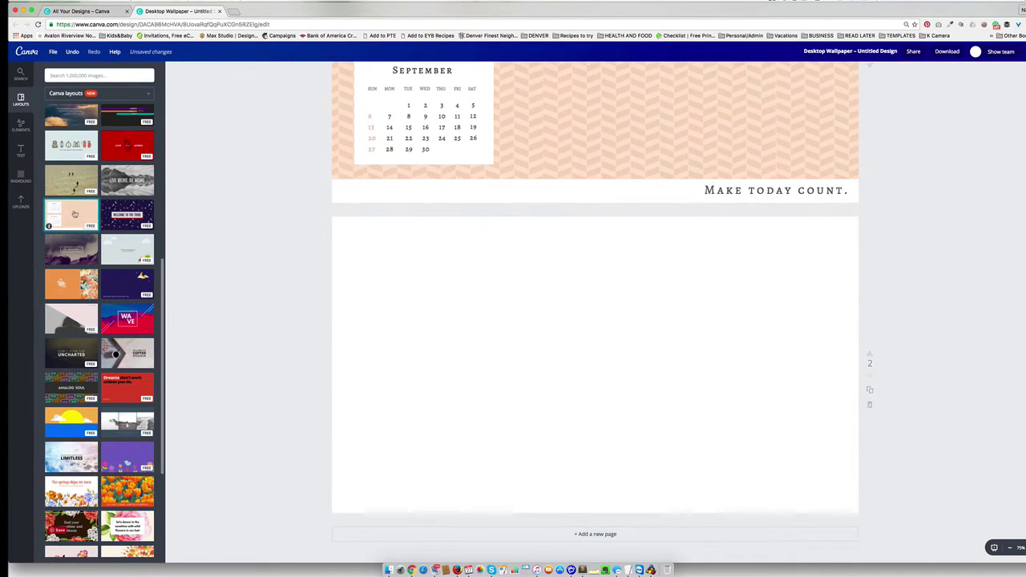
{"action": "scroll", "coordinate": [75, 214], "scroll_direction": "down", "scroll_amount": 5}
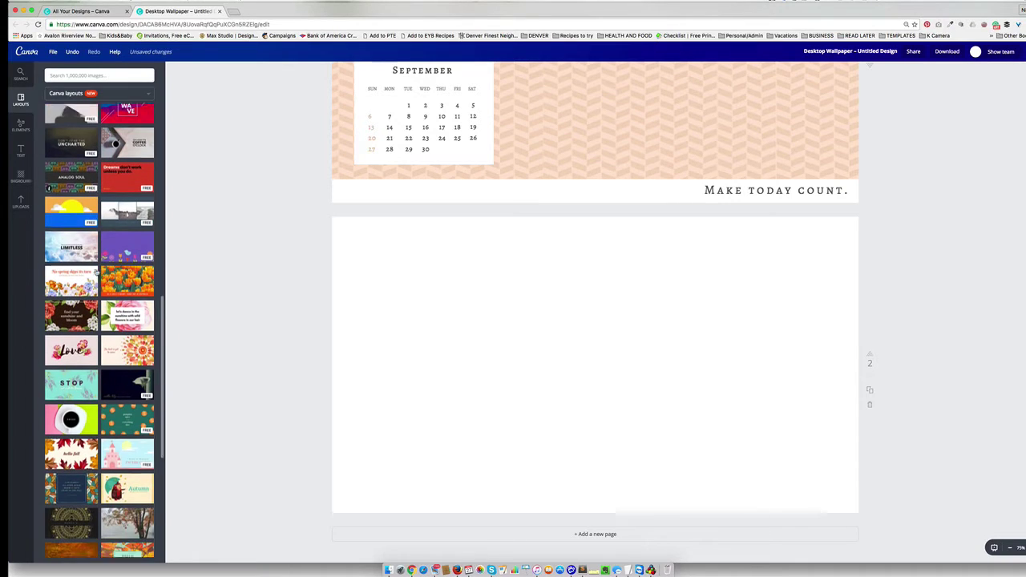
{"action": "scroll", "coordinate": [96, 272], "scroll_direction": "down", "scroll_amount": 4}
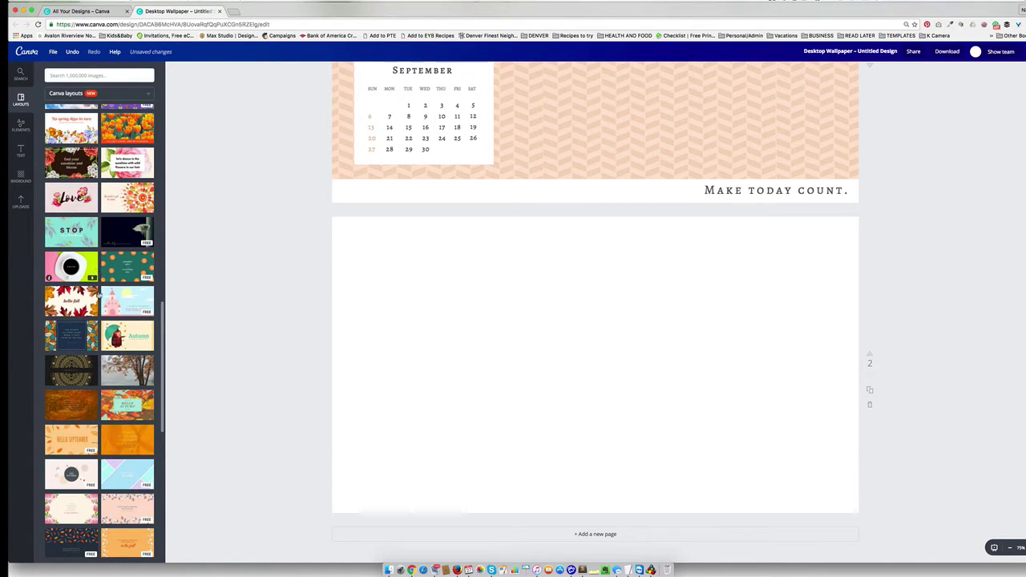
{"action": "scroll", "coordinate": [95, 272], "scroll_direction": "down", "scroll_amount": 6}
{"action": "scroll", "coordinate": [139, 338], "scroll_direction": "up", "scroll_amount": 1}
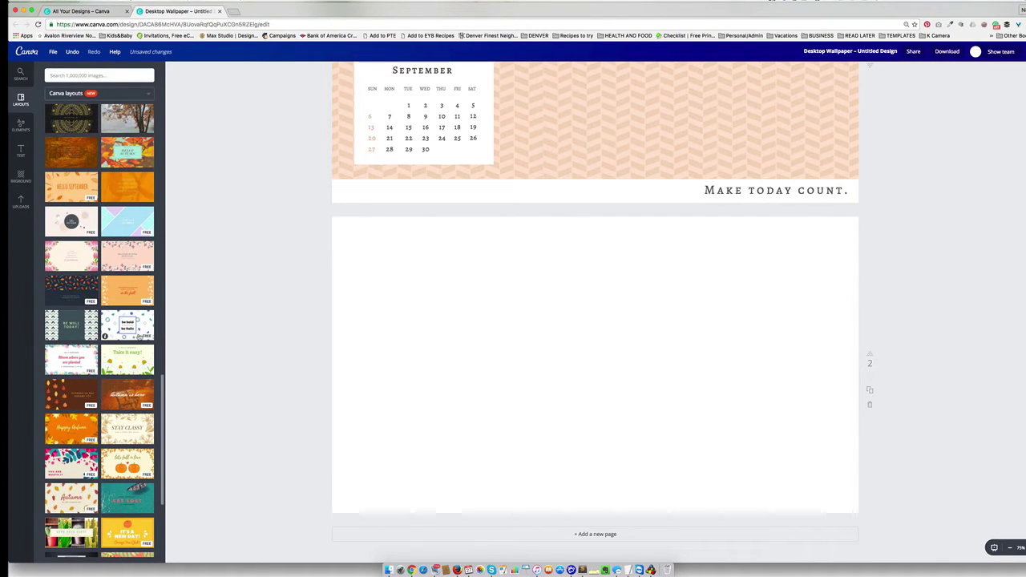
{"action": "scroll", "coordinate": [139, 338], "scroll_direction": "down", "scroll_amount": 12}
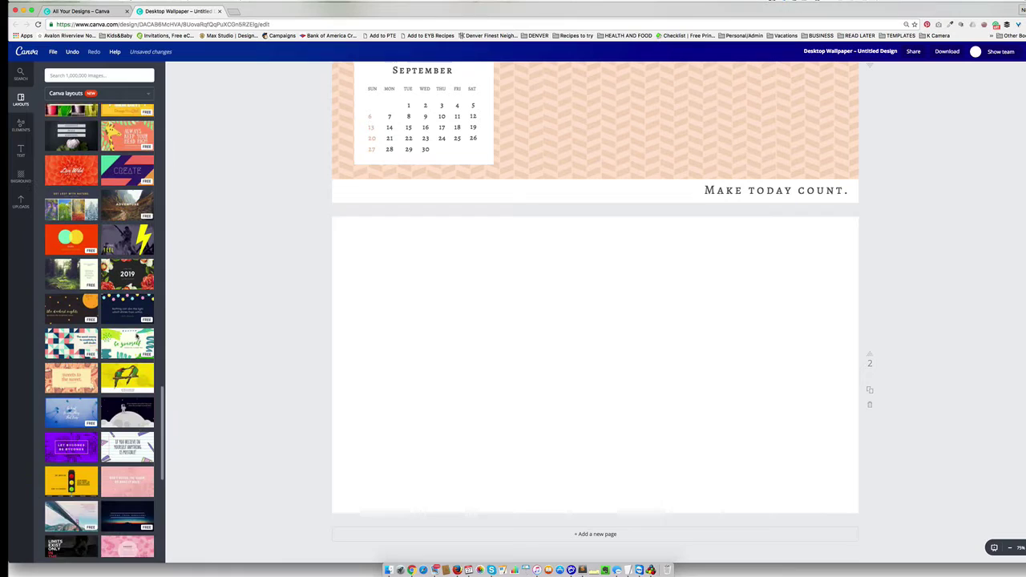
{"action": "scroll", "coordinate": [138, 338], "scroll_direction": "down", "scroll_amount": 6}
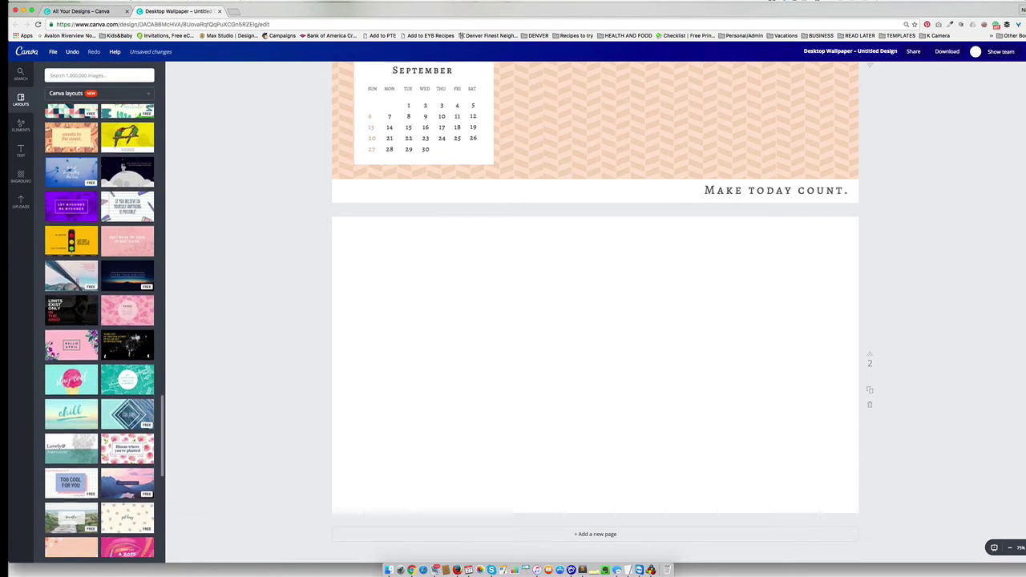
{"action": "left_click", "coordinate": [125, 270]}
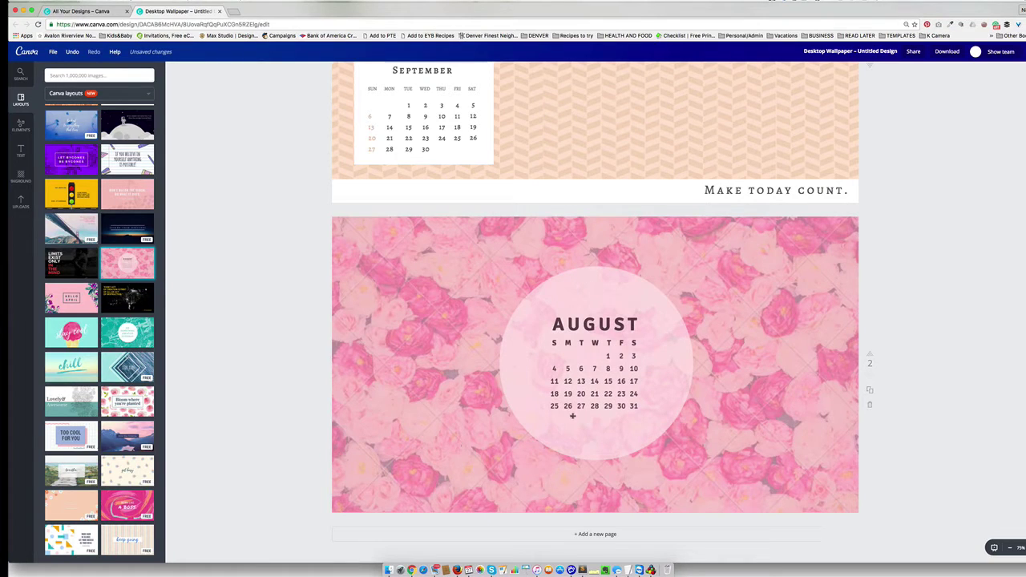
Step: Move the pink August calendar page to first place and delete its rose photo
{"action": "left_click", "coordinate": [872, 354]}
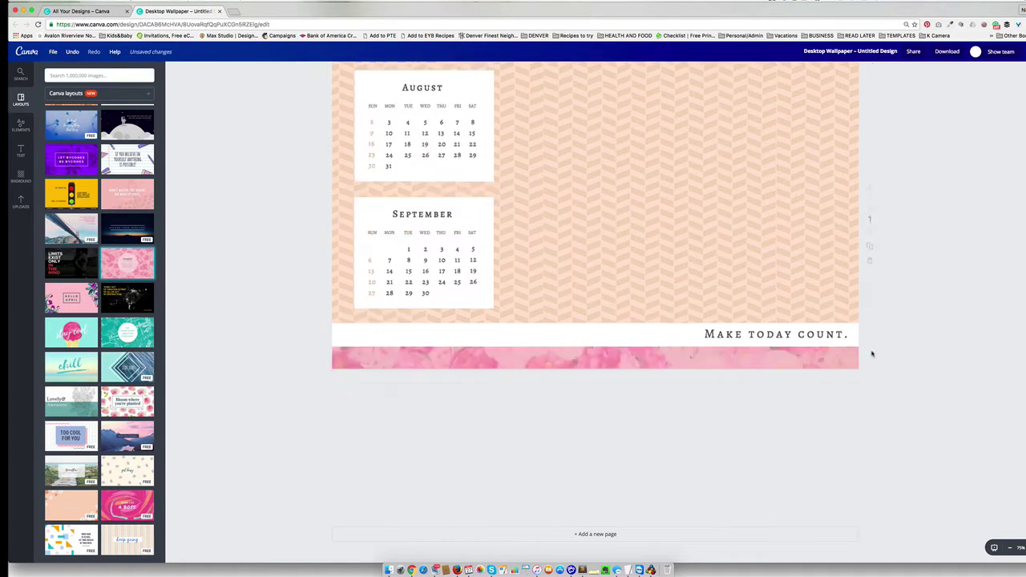
{"action": "scroll", "coordinate": [871, 354], "scroll_direction": "up", "scroll_amount": 3}
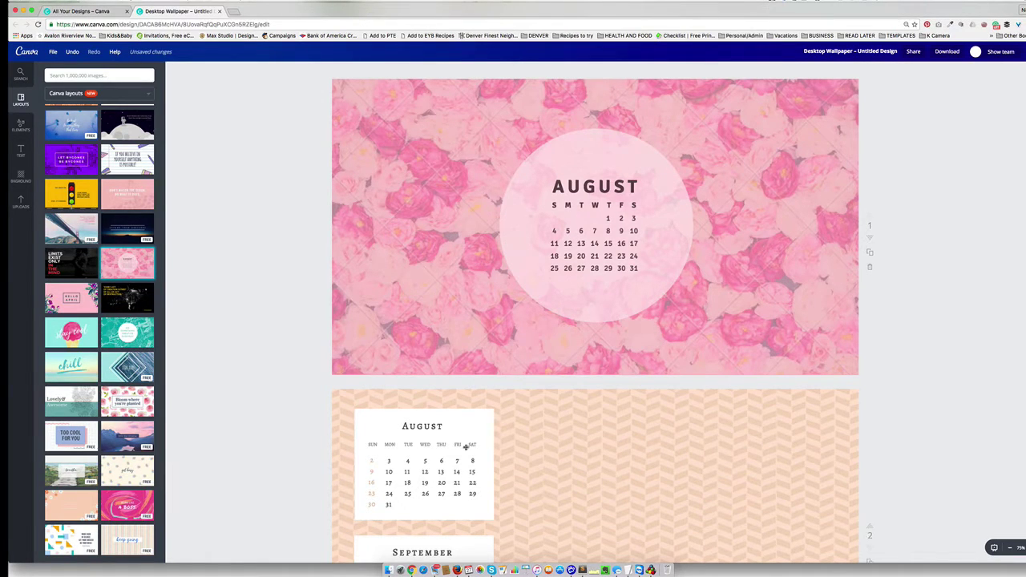
{"action": "left_click", "coordinate": [453, 190]}
{"action": "key", "text": "Delete"}
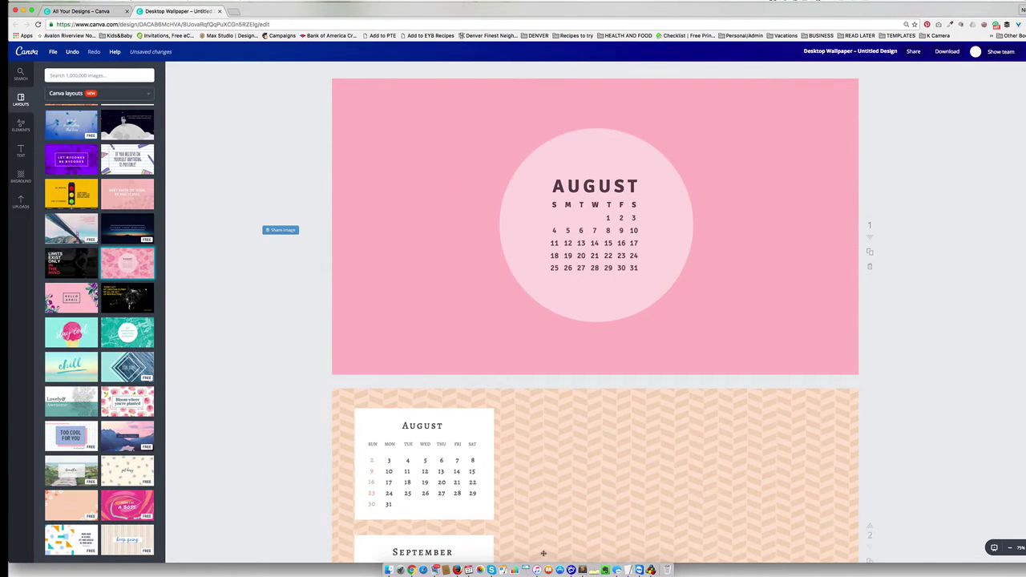
Step: Switch to the Calendar app, show October 2016 and move its window aside to see the wallpaper calendar
{"action": "left_click", "coordinate": [474, 557]}
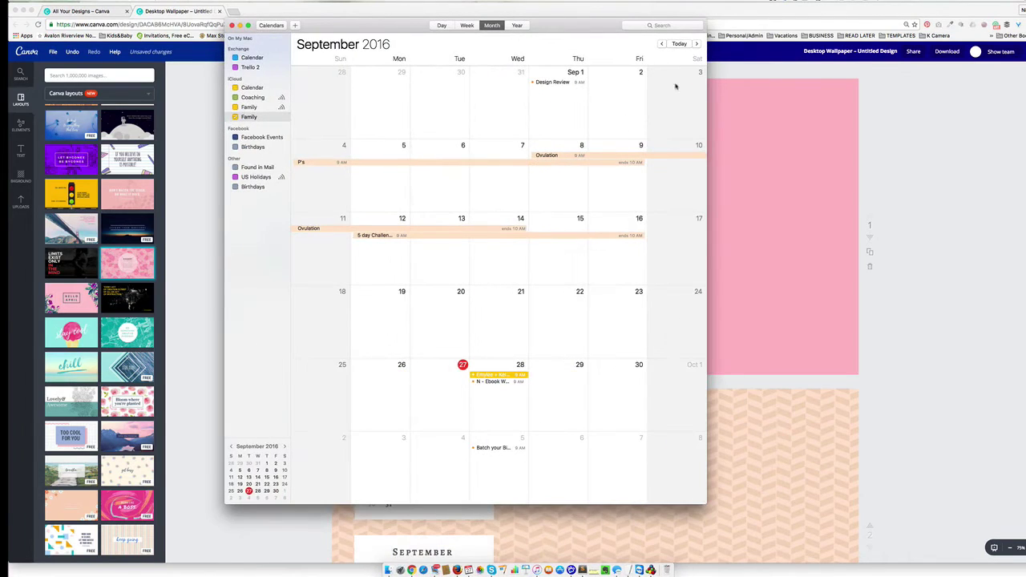
{"action": "left_click", "coordinate": [679, 44]}
{"action": "left_click_drag", "start_coordinate": [561, 27], "coordinate": [312, 33]}
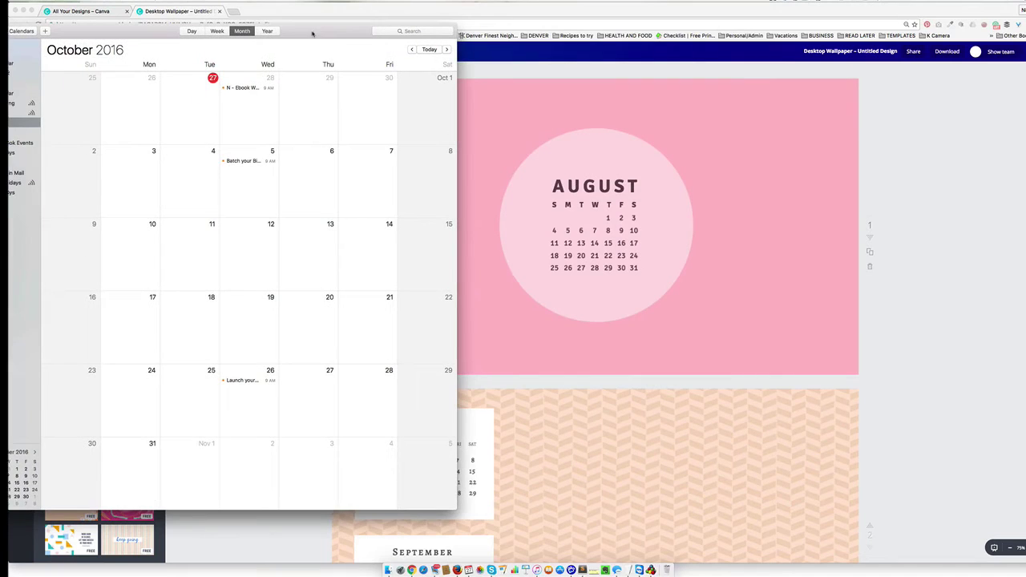
Step: Remove the 1 from the Thursday column and the 2 from the Friday column, and start the Saturday column with 1
{"action": "left_click", "coordinate": [609, 217]}
{"action": "left_click", "coordinate": [608, 220]}
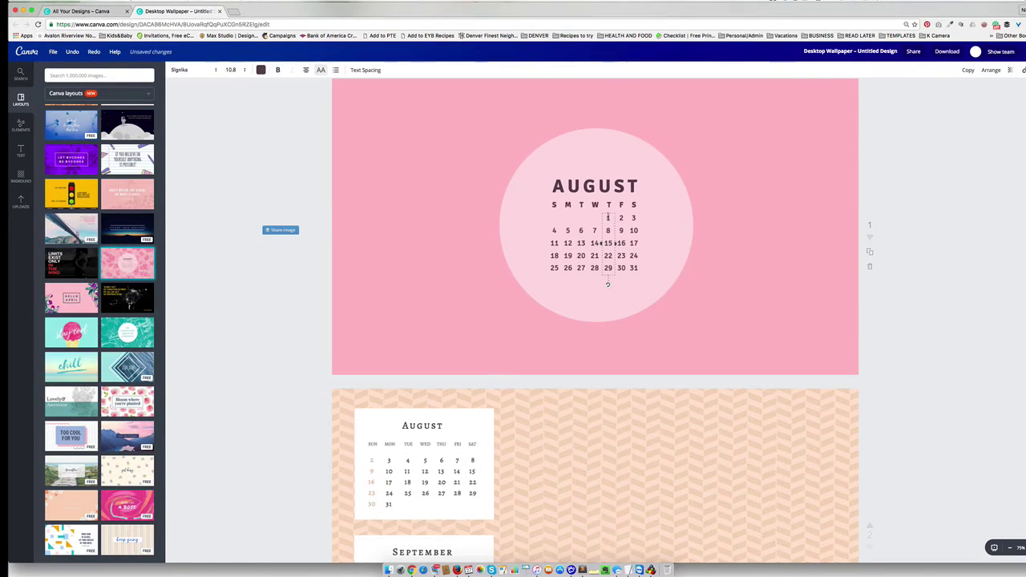
{"action": "double_click", "coordinate": [608, 218]}
{"action": "right_click", "coordinate": [616, 215]}
{"action": "left_click", "coordinate": [781, 203]}
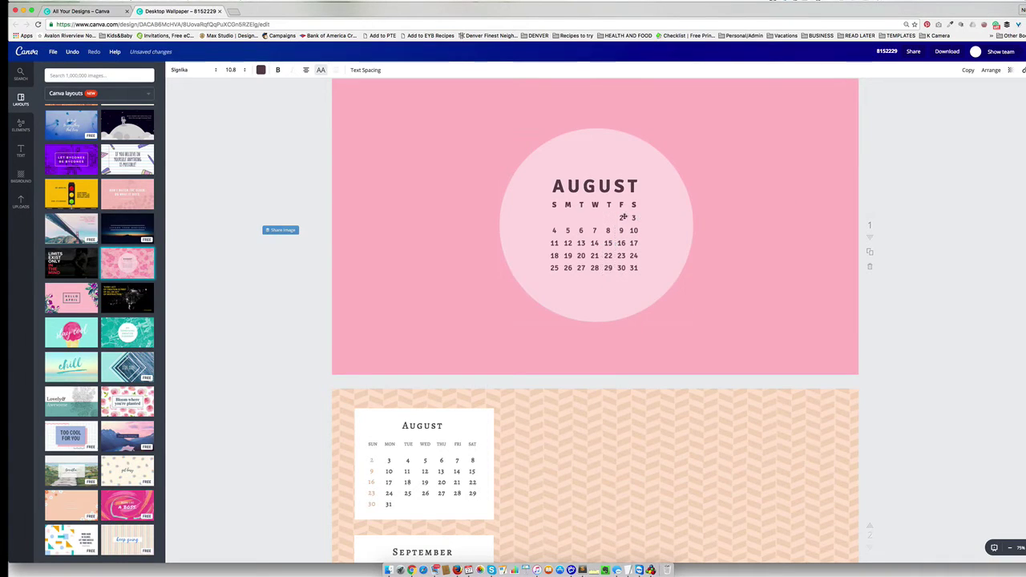
{"action": "left_click", "coordinate": [623, 217]}
{"action": "left_click", "coordinate": [634, 218]}
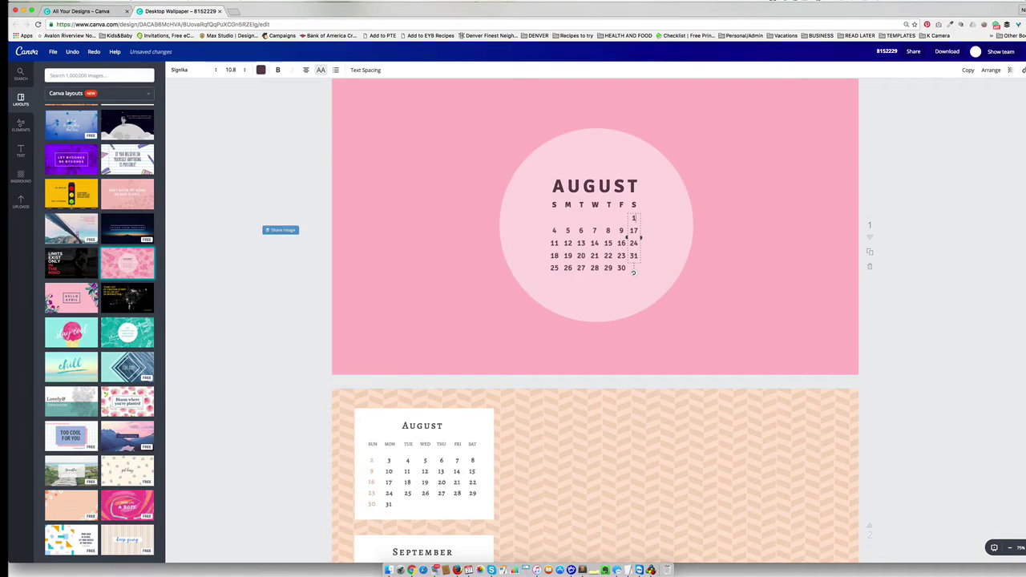
Step: Check October 2016 in the Calendar app and continue the Saturday column with 8 and 15, deleting the dates below
{"action": "left_click", "coordinate": [473, 559]}
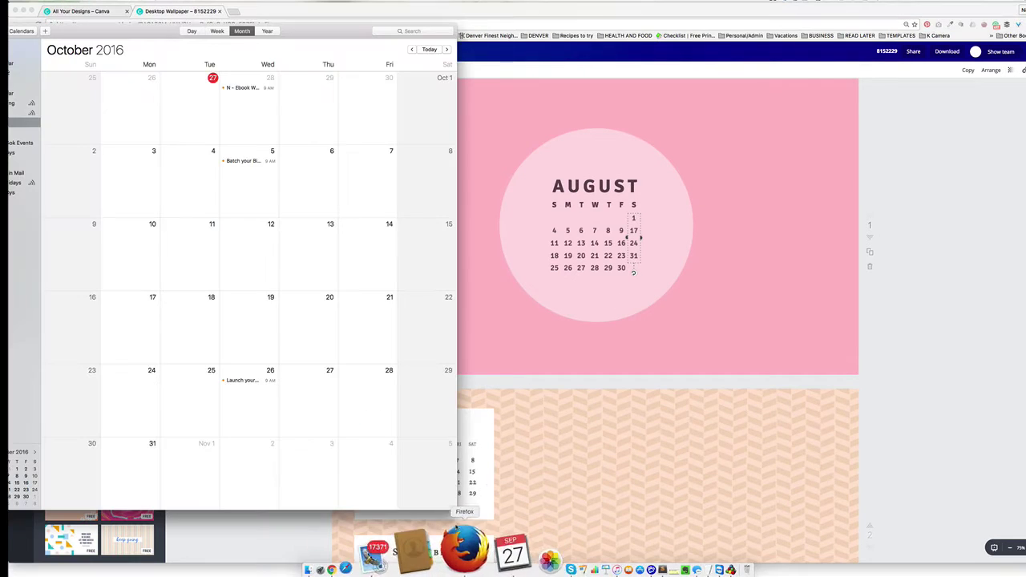
{"action": "left_click_drag", "start_coordinate": [456, 508], "coordinate": [314, 508]}
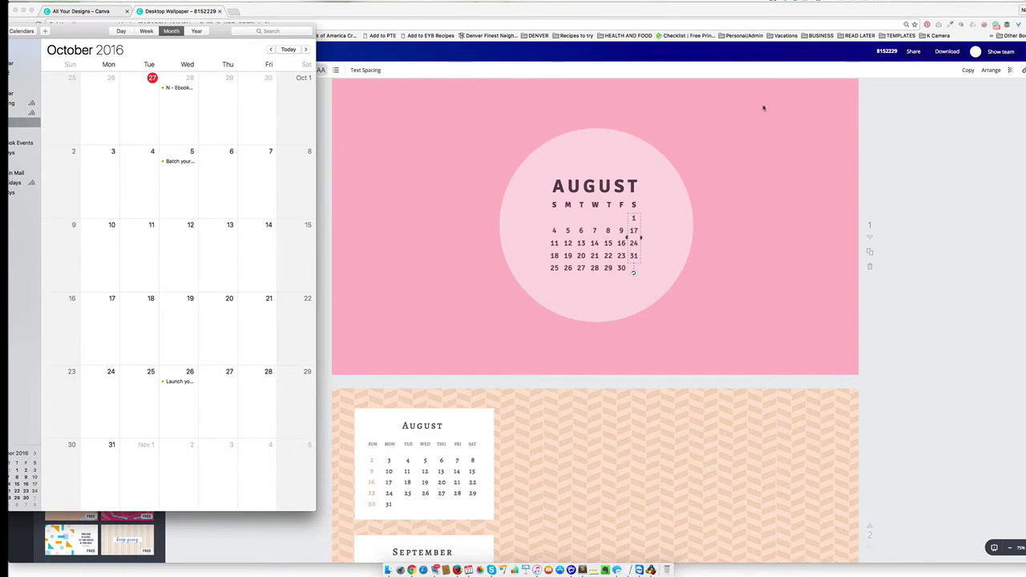
{"action": "left_click", "coordinate": [641, 239]}
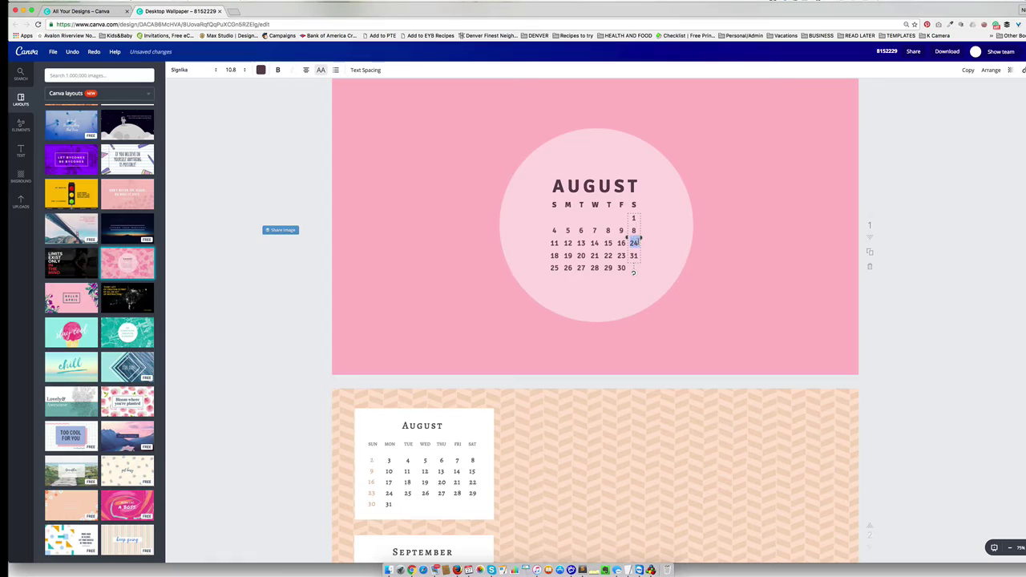
{"action": "type", "text": "15"}
{"action": "key", "text": "Delete"}
{"action": "key", "text": "Delete"}
{"action": "key", "text": "Delete"}
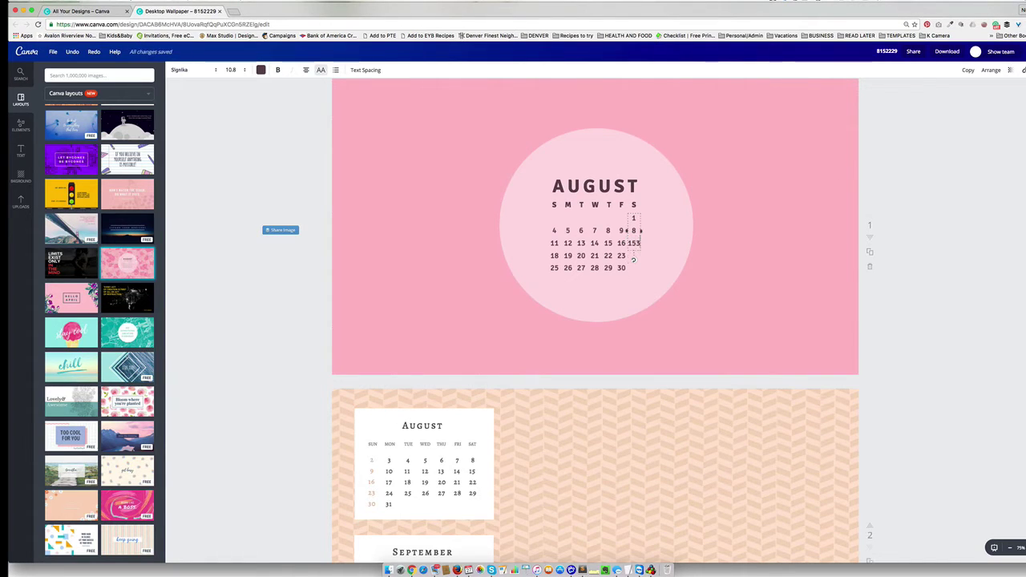
Step: Change the month heading in the circle to OCTOBER
{"action": "left_click", "coordinate": [935, 176]}
{"action": "double_click", "coordinate": [584, 186]}
{"action": "type", "text": "OCTOBER"}
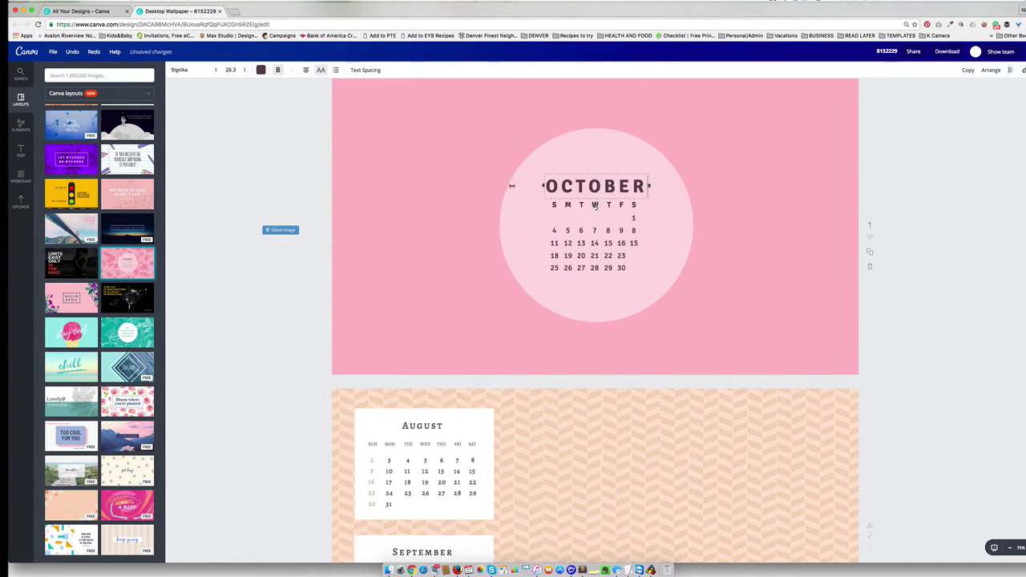
Step: Replace the first page's solid pink background with the uploaded photo of hands holding a laptop, enlarged to fill the page
{"action": "left_click", "coordinate": [455, 163]}
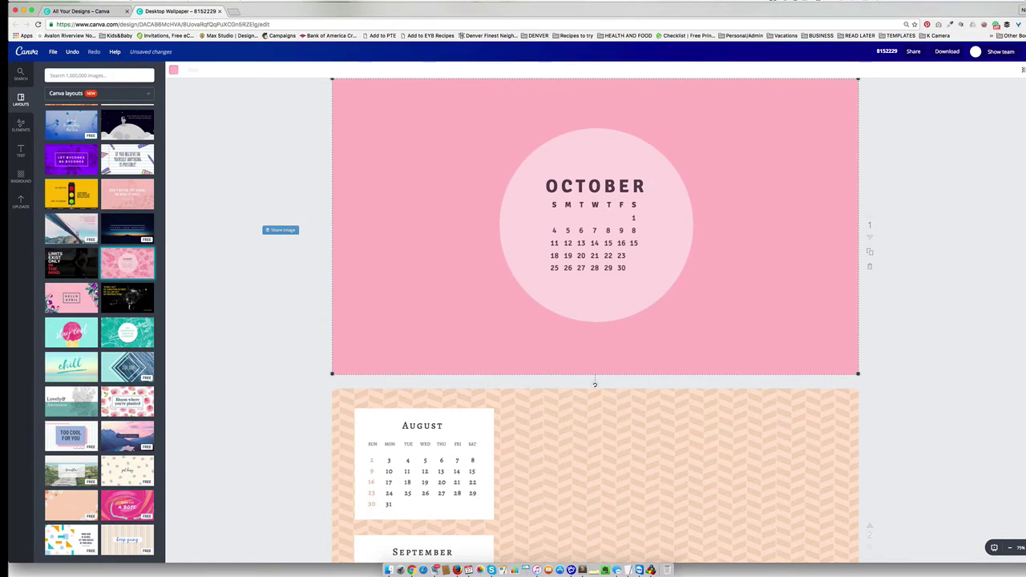
{"action": "key", "text": "Delete"}
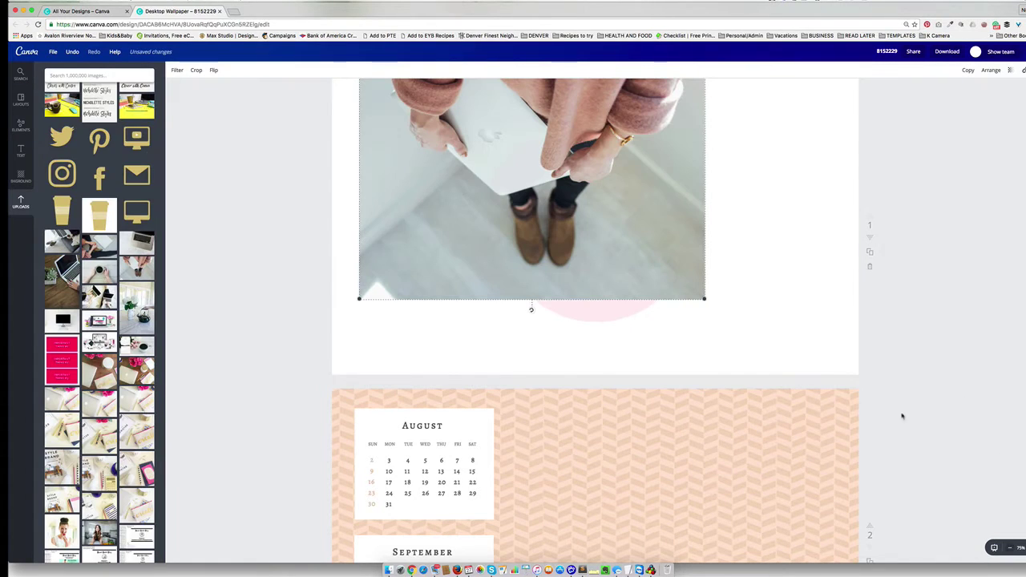
{"action": "key", "text": "super+minus"}
{"action": "left_click_drag", "start_coordinate": [459, 193], "coordinate": [440, 194]}
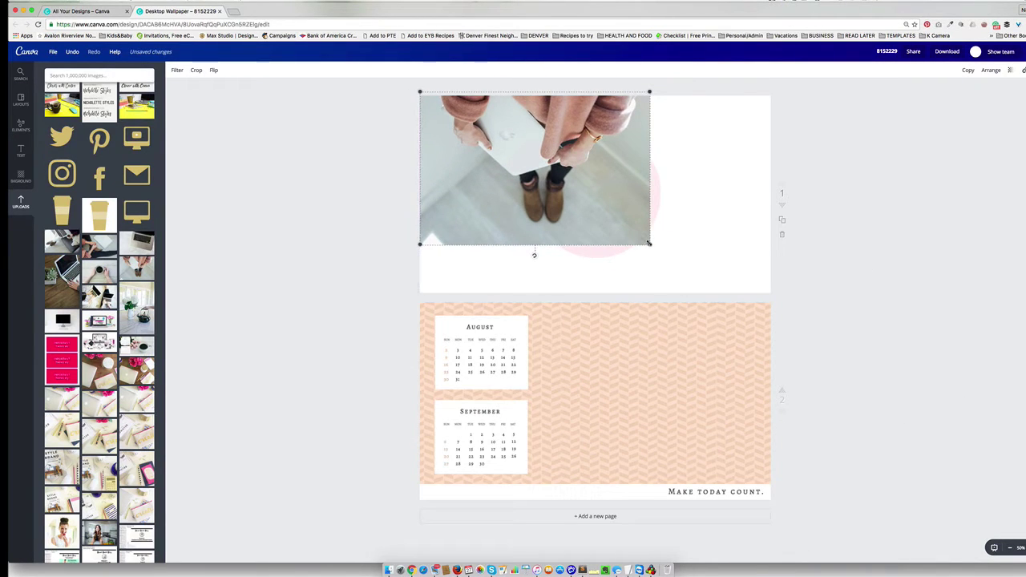
{"action": "left_click_drag", "start_coordinate": [648, 243], "coordinate": [800, 291]}
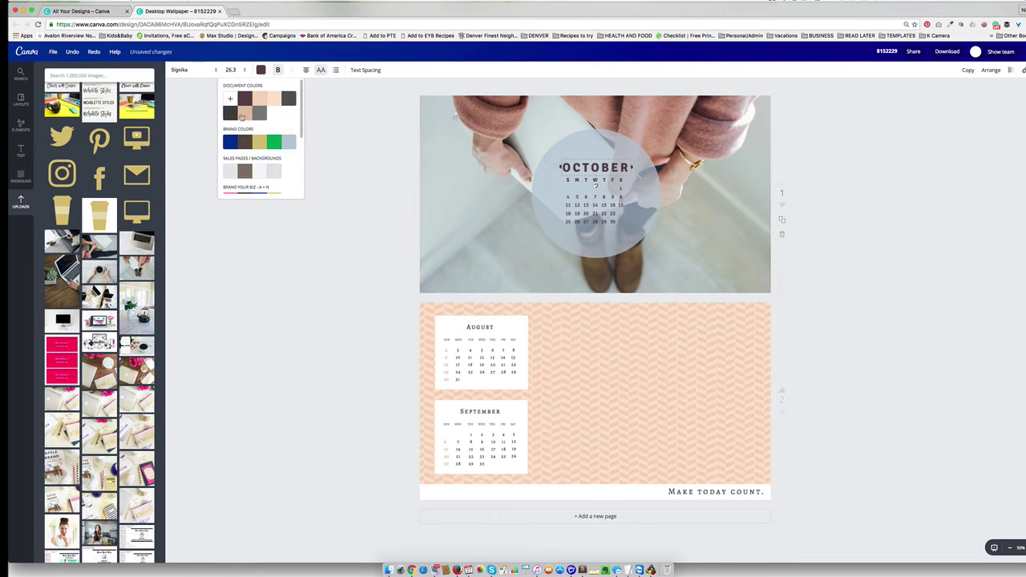
Step: Set the OCTOBER heading's text color to the dark brown brand color
{"action": "left_click", "coordinate": [273, 119]}
{"action": "left_click", "coordinate": [261, 72]}
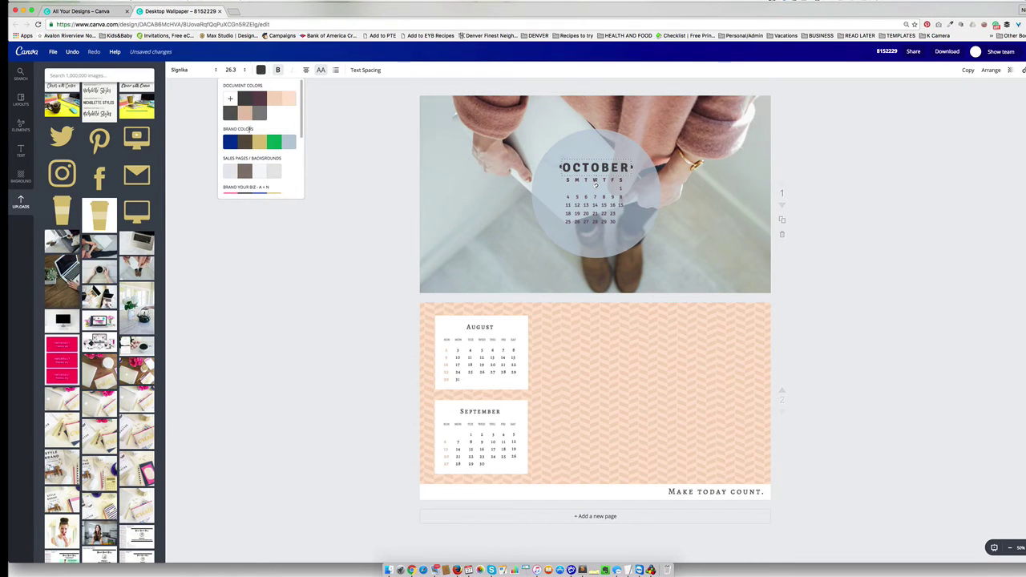
{"action": "left_click", "coordinate": [595, 185]}
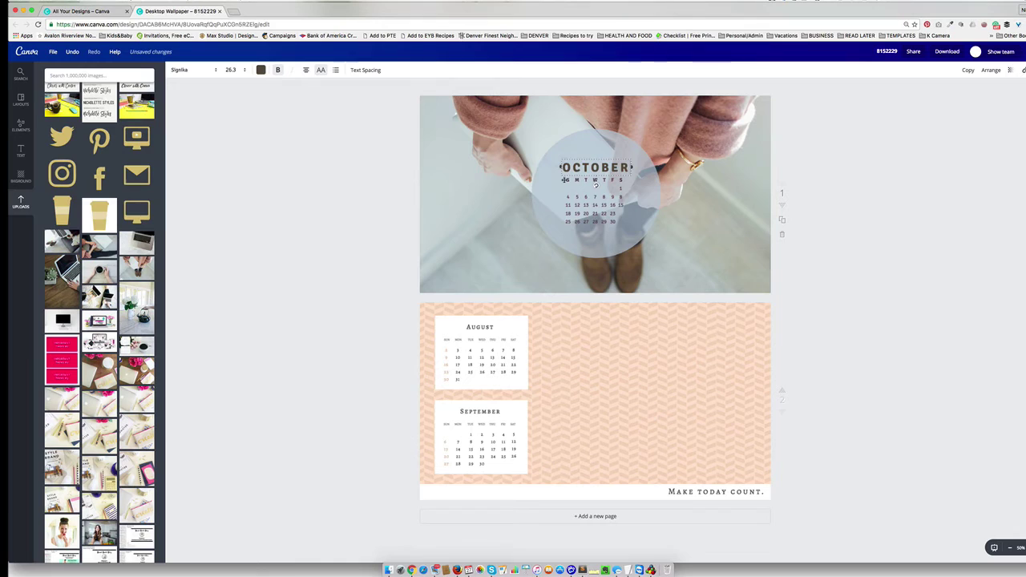
Step: Try the gold brand color on the weekday letters row, and set its text color to white
{"action": "left_click", "coordinate": [568, 180]}
{"action": "left_click", "coordinate": [259, 71]}
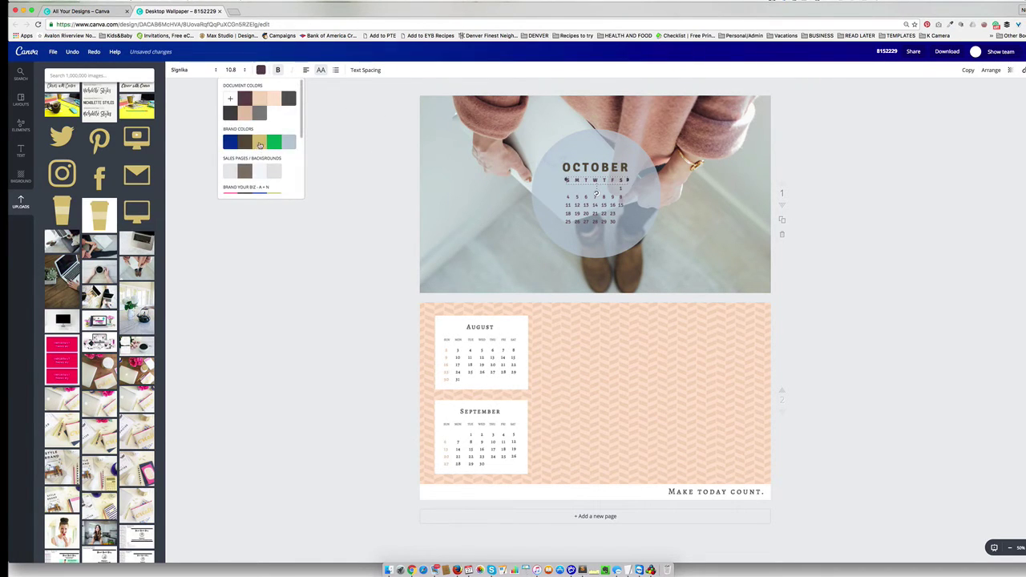
{"action": "left_click", "coordinate": [260, 144]}
{"action": "left_click", "coordinate": [261, 71]}
{"action": "scroll", "coordinate": [282, 172], "scroll_direction": "down", "scroll_amount": 2}
{"action": "left_click", "coordinate": [286, 192]}
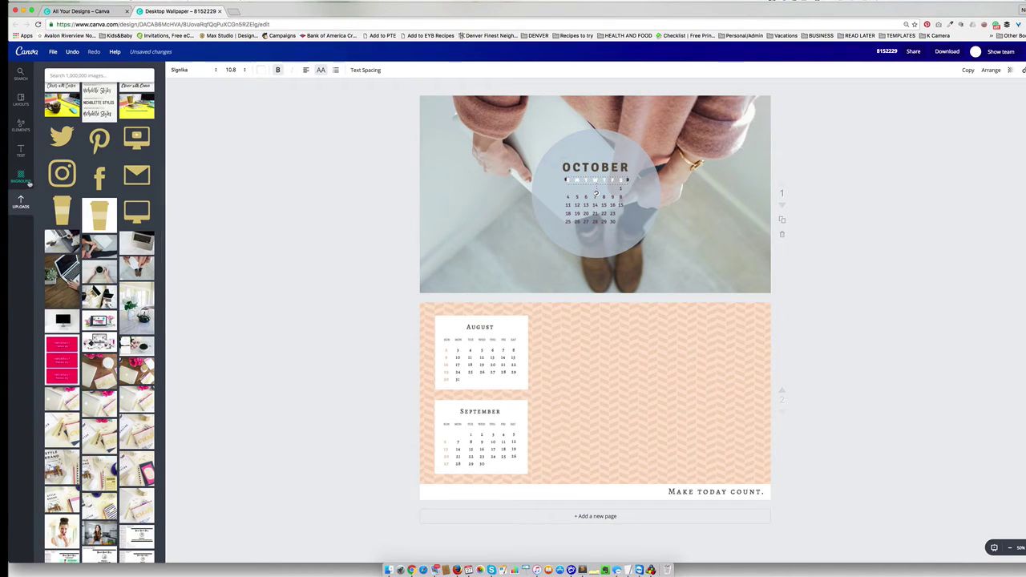
Step: Add the round Clever with Canva logo from the Logos folder, shrink it, and place it beneath the dates inside the circle
{"action": "scroll", "coordinate": [84, 182], "scroll_direction": "up", "scroll_amount": 5}
{"action": "left_click", "coordinate": [99, 109]}
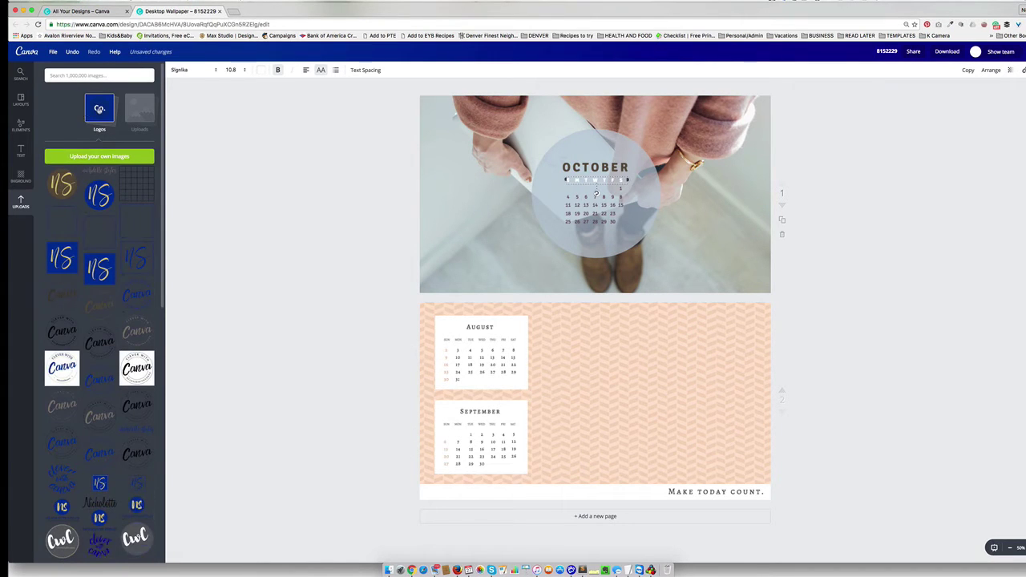
{"action": "left_click", "coordinate": [134, 327]}
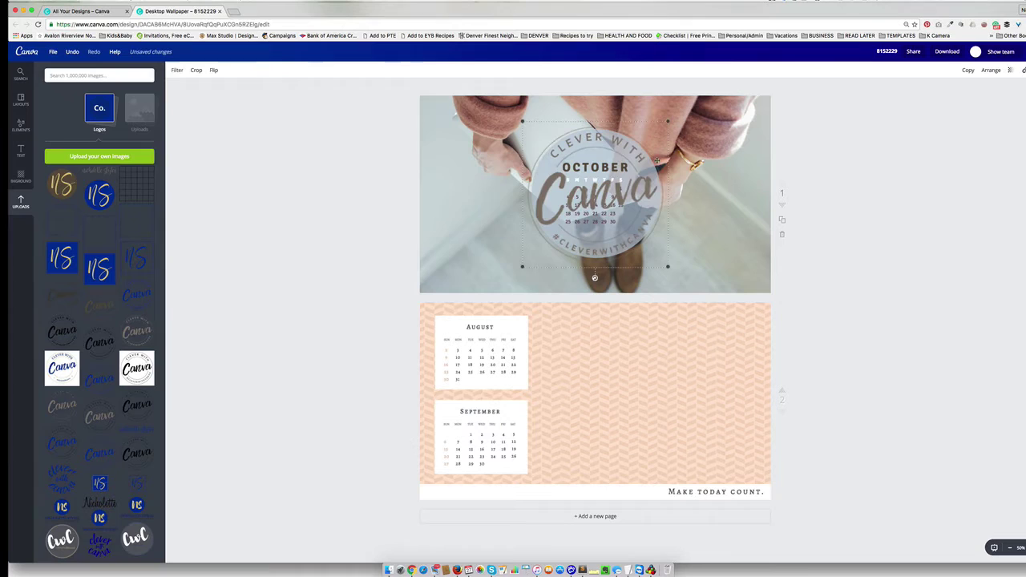
{"action": "left_click_drag", "start_coordinate": [656, 160], "coordinate": [500, 208]}
{"action": "left_click_drag", "start_coordinate": [538, 151], "coordinate": [458, 232]}
{"action": "left_click_drag", "start_coordinate": [415, 289], "coordinate": [596, 146]}
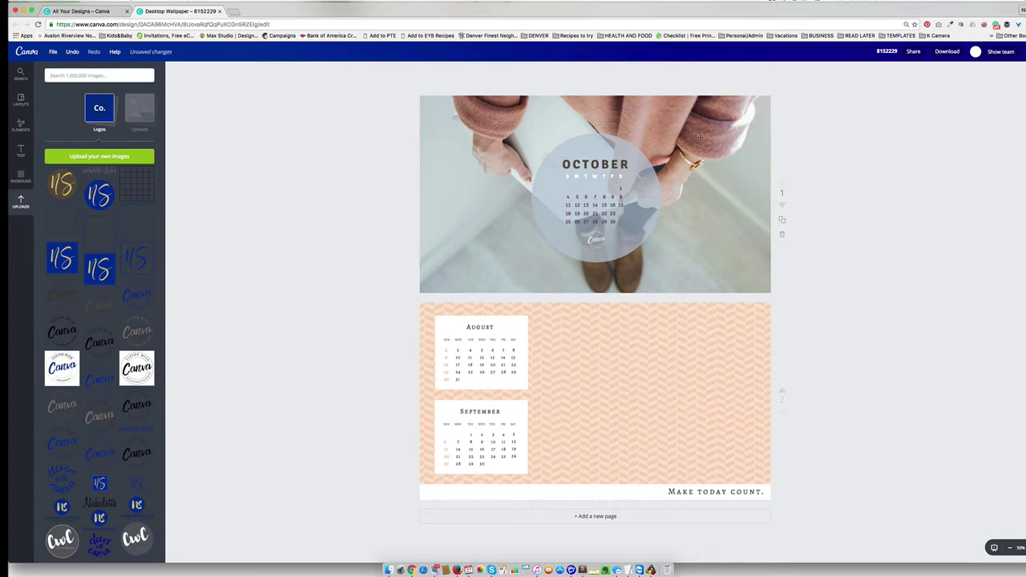
Step: Make the pale blue circle behind the first page's calendar slightly less transparent
{"action": "left_click", "coordinate": [641, 190]}
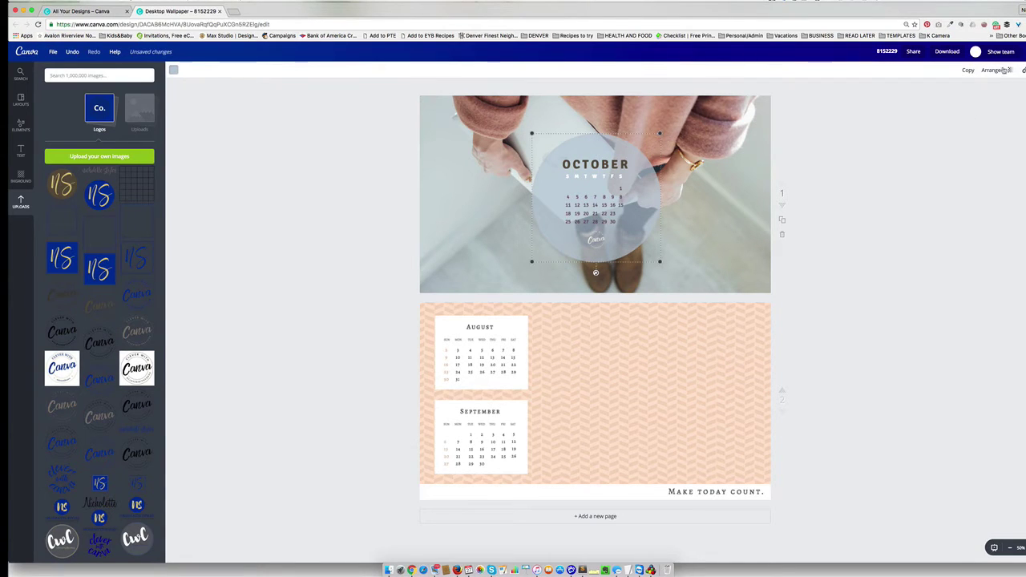
{"action": "left_click", "coordinate": [1001, 70]}
{"action": "mouse_move", "coordinate": [980, 92]}
{"action": "left_mouse_down"}
{"action": "mouse_move", "coordinate": [994, 92]}
{"action": "mouse_move", "coordinate": [950, 92]}
{"action": "mouse_move", "coordinate": [985, 94]}
{"action": "left_mouse_up"}
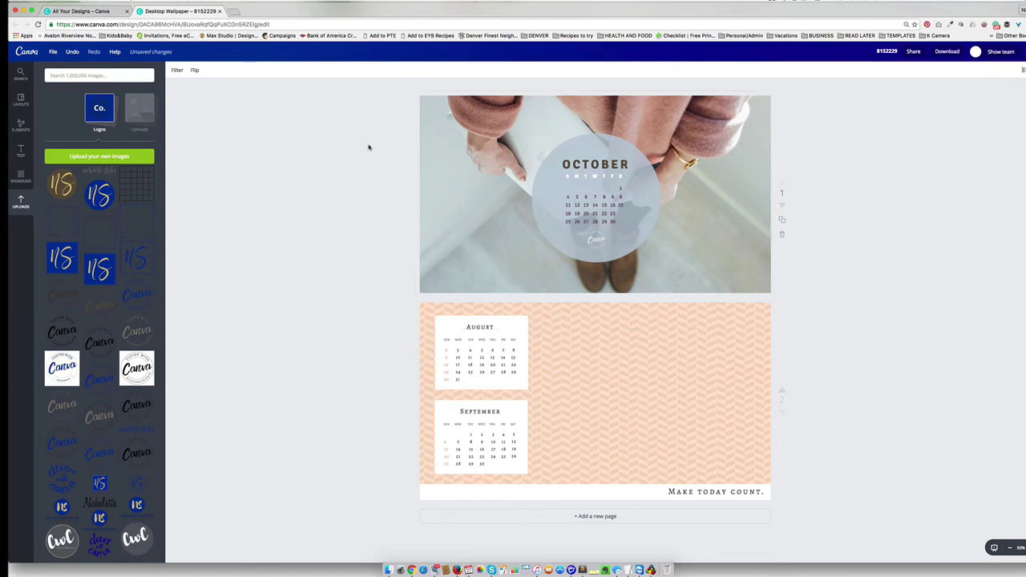
Step: Move the circle together with its calendar text and logo to the left half of the photo, and enlarge them proportionally
{"action": "left_click_drag", "start_coordinate": [500, 137], "coordinate": [702, 248]}
{"action": "left_click_drag", "start_coordinate": [603, 232], "coordinate": [513, 247]}
{"action": "left_click_drag", "start_coordinate": [569, 278], "coordinate": [597, 278]}
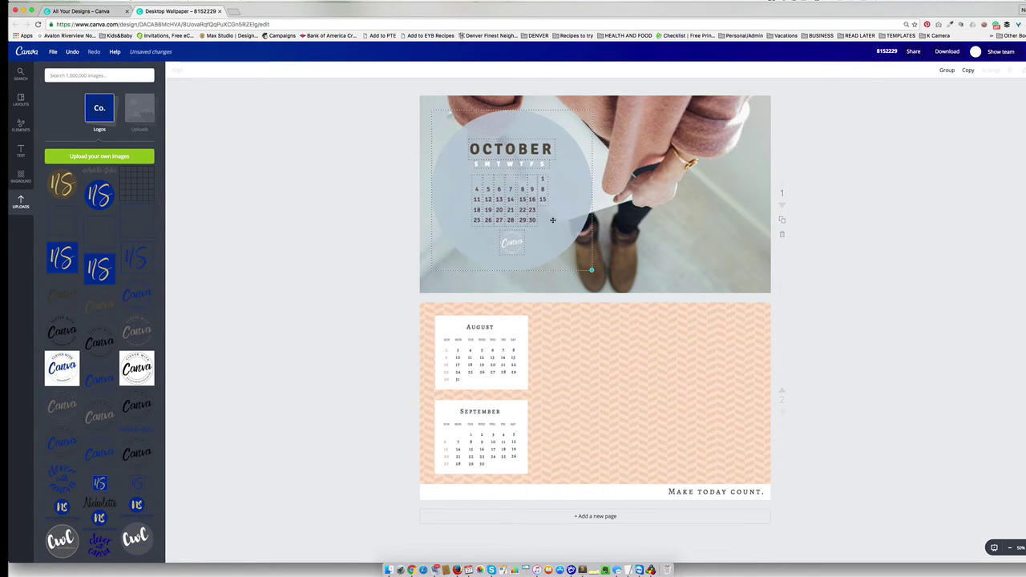
{"action": "left_click", "coordinate": [403, 194]}
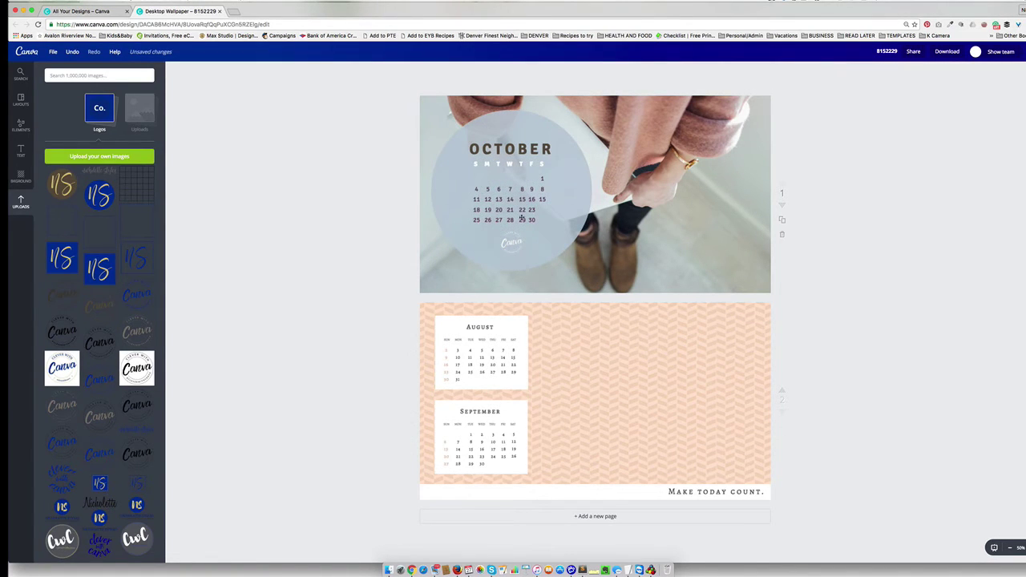
{"action": "left_click", "coordinate": [509, 203]}
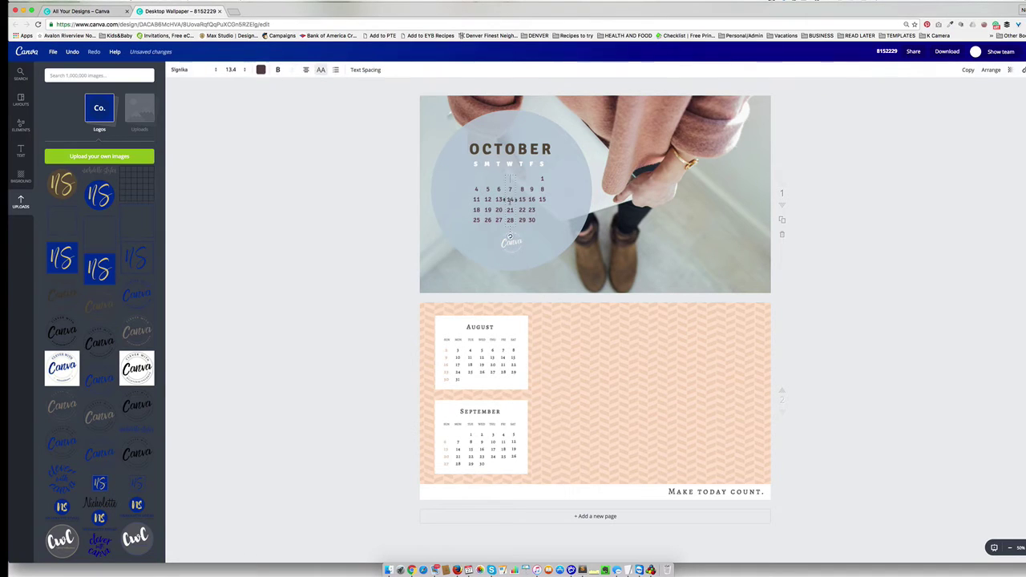
{"action": "left_click", "coordinate": [281, 156]}
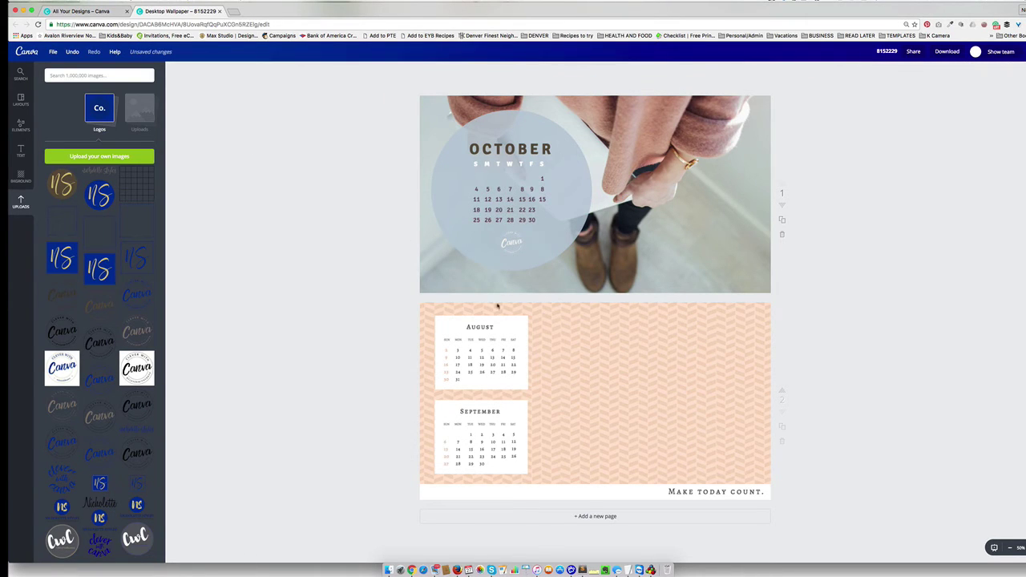
Step: Delete all the peach herringbone pattern pieces from the second page's background
{"action": "left_click", "coordinate": [433, 307]}
{"action": "key", "text": "Delete"}
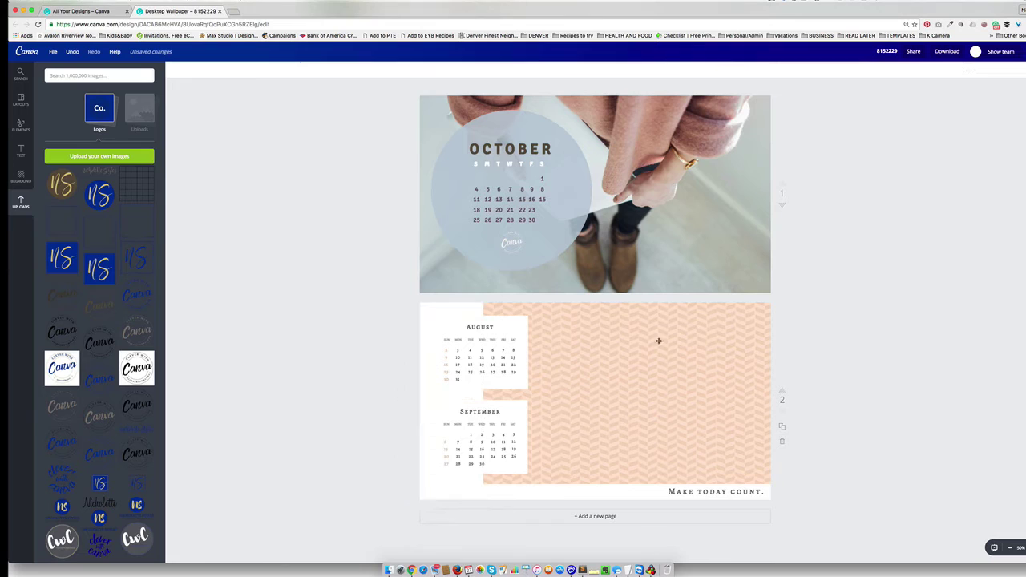
{"action": "left_click", "coordinate": [516, 308]}
{"action": "key", "text": "Delete"}
{"action": "left_click", "coordinate": [590, 310]}
{"action": "left_click_drag", "start_coordinate": [590, 308], "coordinate": [740, 307]}
{"action": "key", "text": "Delete"}
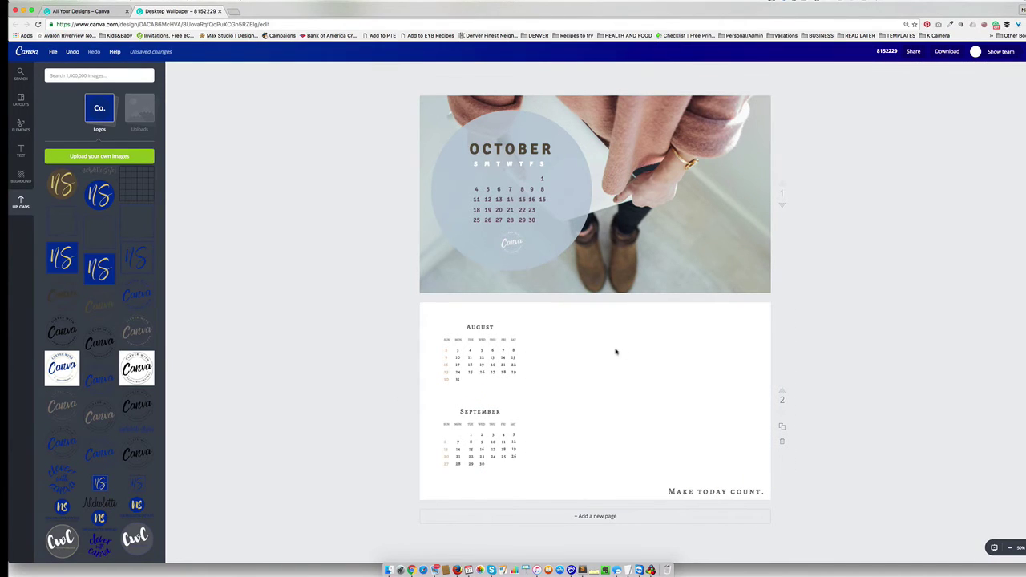
Step: Change the August heading on the second page to OCTOBER
{"action": "key", "text": "super+plus"}
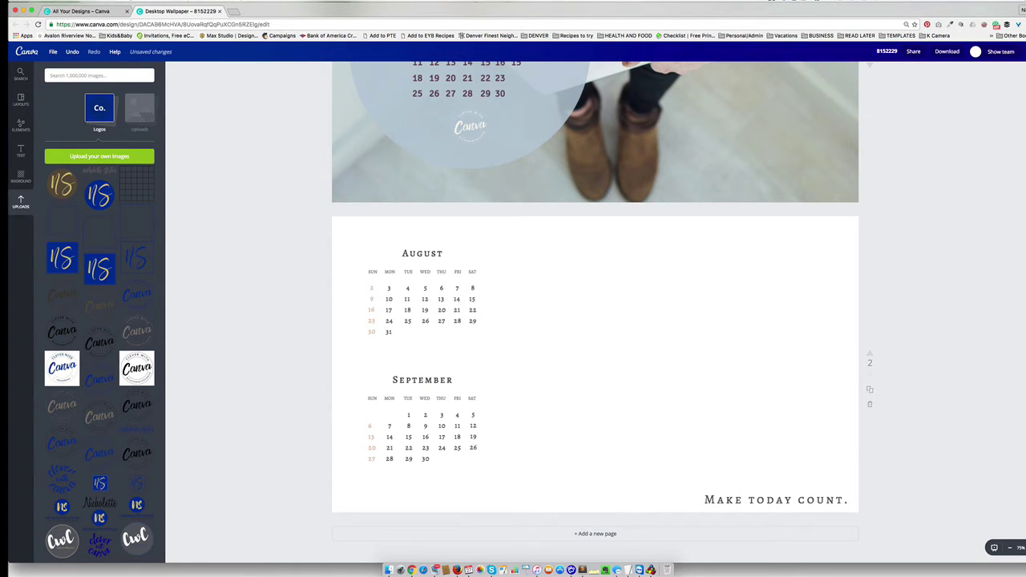
{"action": "double_click", "coordinate": [420, 255]}
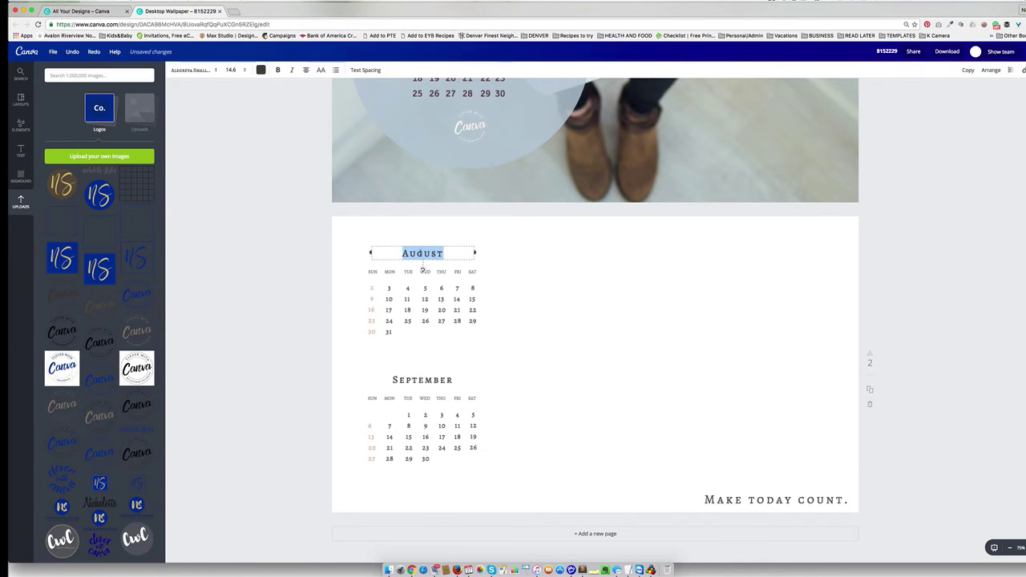
{"action": "type", "text": "otboer"}
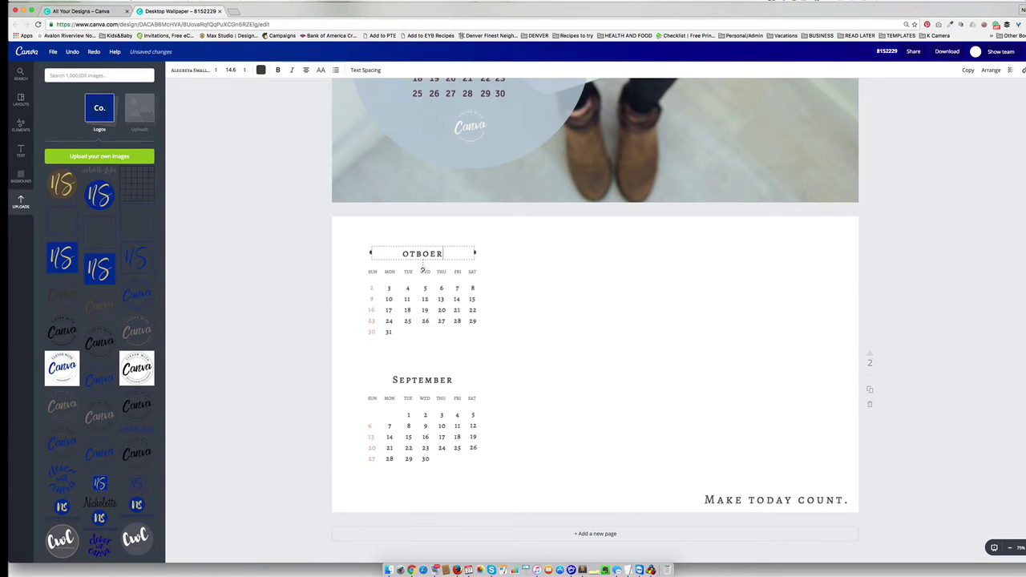
{"action": "key", "text": "BackSpace"}
{"action": "key", "text": "BackSpace"}
{"action": "key", "text": "BackSpace"}
{"action": "key", "text": "BackSpace"}
{"action": "type", "text": "ober"}
{"action": "key", "text": "BackSpace"}
{"action": "key", "text": "BackSpace"}
{"action": "key", "text": "BackSpace"}
{"action": "key", "text": "BackSpace"}
{"action": "key", "text": "BackSpace"}
{"action": "type", "text": "ctober"}
Step: Change the September heading on the second page to NOVEMBER
{"action": "left_click", "coordinate": [406, 379]}
{"action": "double_click", "coordinate": [406, 379]}
{"action": "type", "text": "nv"}
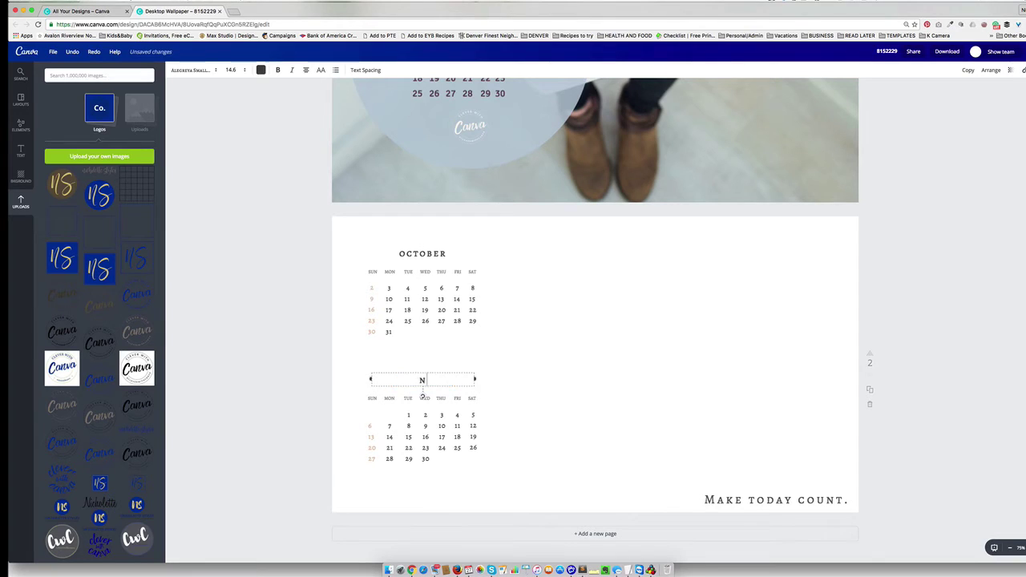
{"action": "type", "text": "vember"}
Step: Set the text color of the October and November weekday rows to the dark brown brand color
{"action": "left_click", "coordinate": [369, 273]}
{"action": "left_click", "coordinate": [261, 69]}
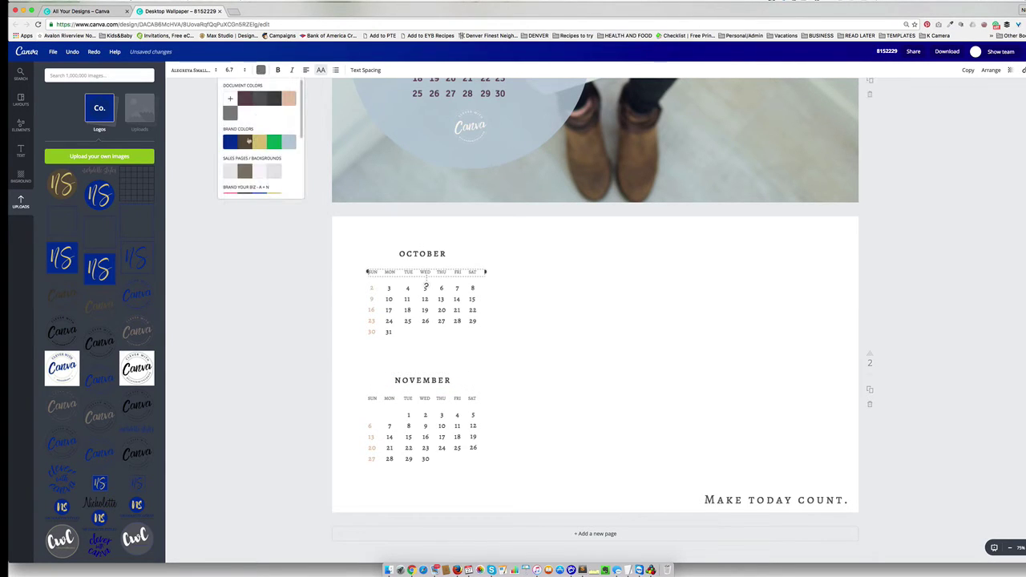
{"action": "left_click", "coordinate": [251, 144]}
{"action": "left_click", "coordinate": [415, 398]}
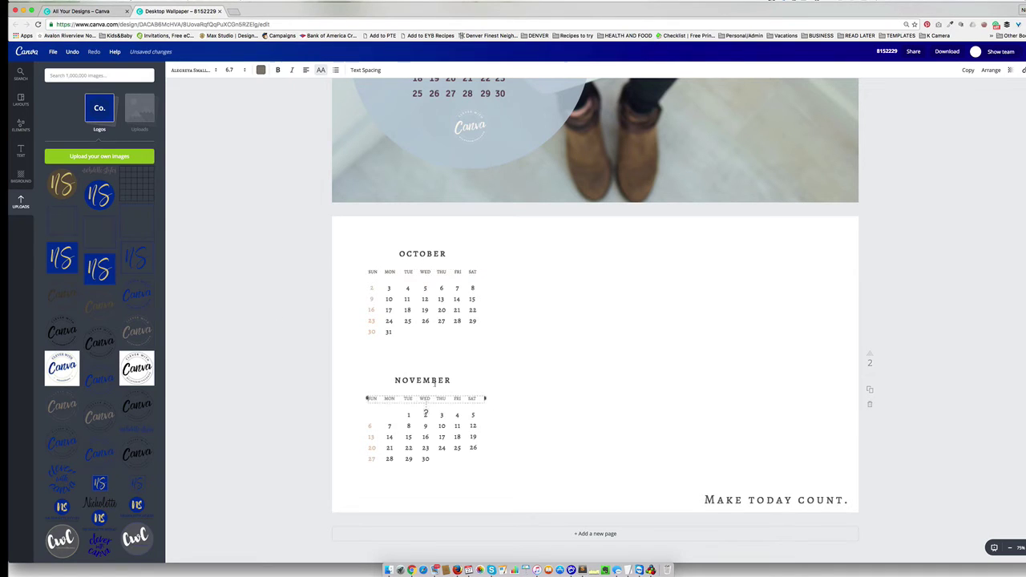
{"action": "left_click", "coordinate": [260, 70]}
{"action": "left_click", "coordinate": [253, 144]}
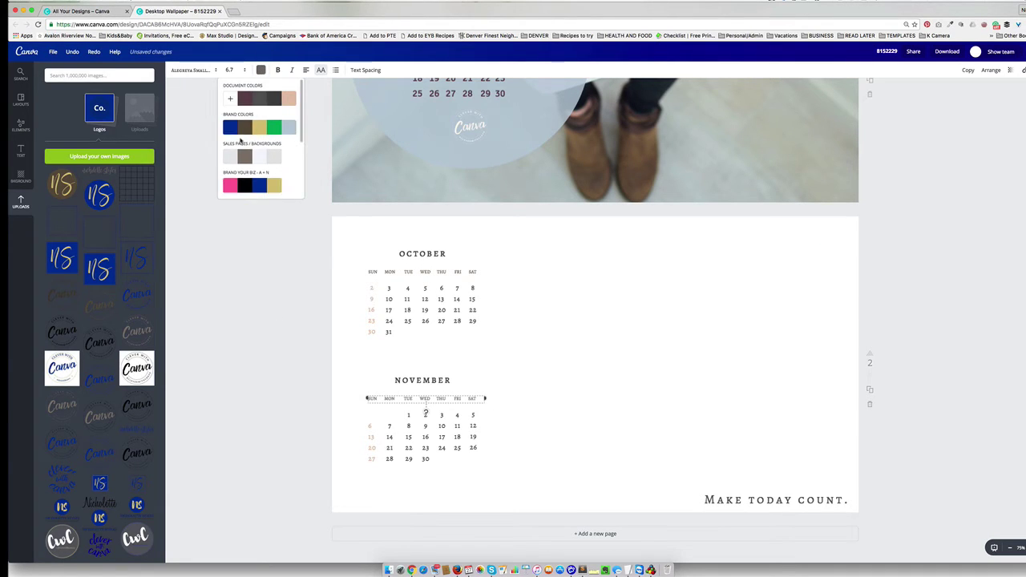
Step: Set the Sunday dates of the second page's calendars to the gold brand color
{"action": "left_click", "coordinate": [372, 288]}
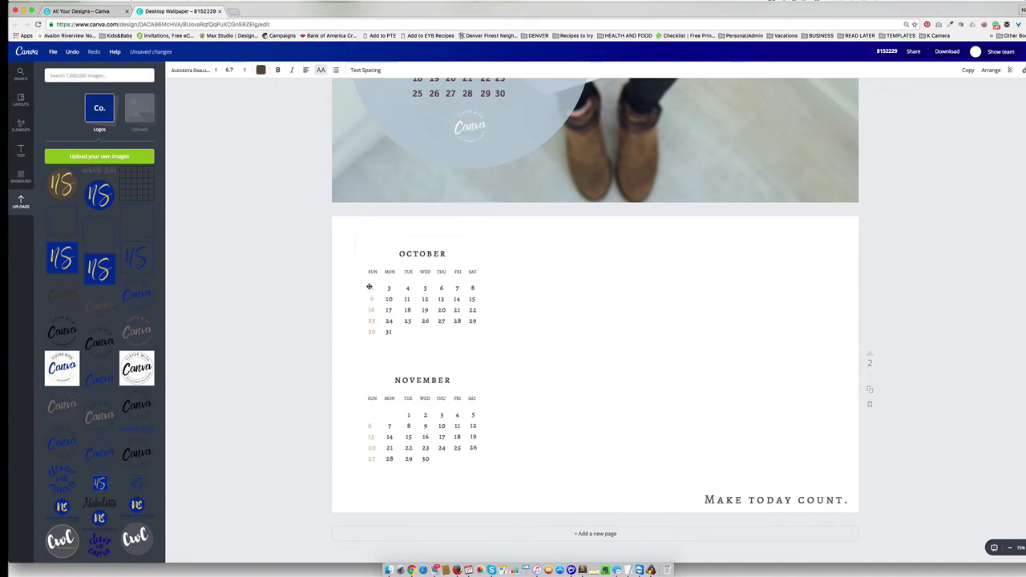
{"action": "left_click", "coordinate": [261, 69]}
{"action": "left_click", "coordinate": [257, 130]}
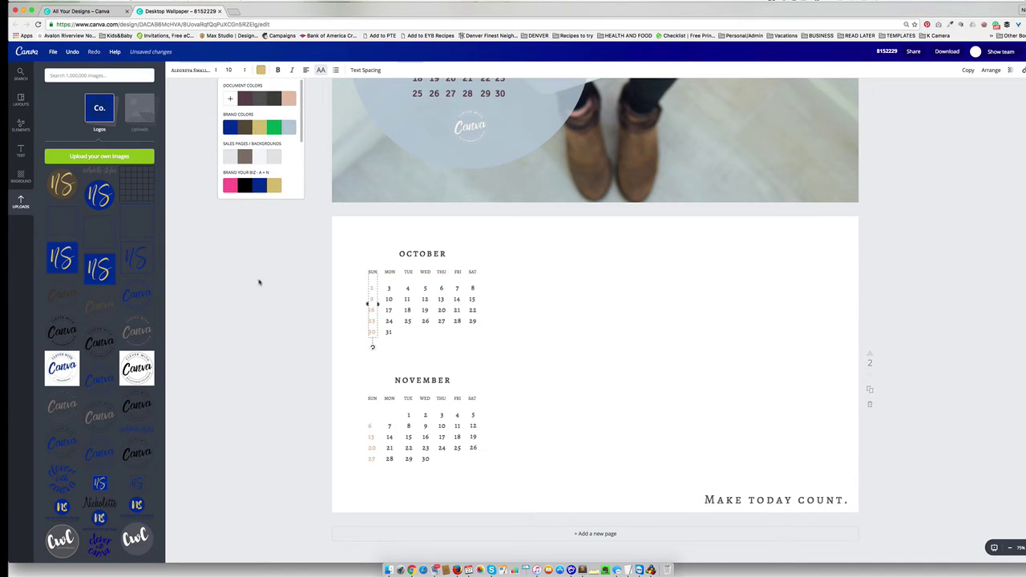
Step: Add a 1 above the 8 in October's Saturday column and align it with the dates below
{"action": "left_click", "coordinate": [472, 298]}
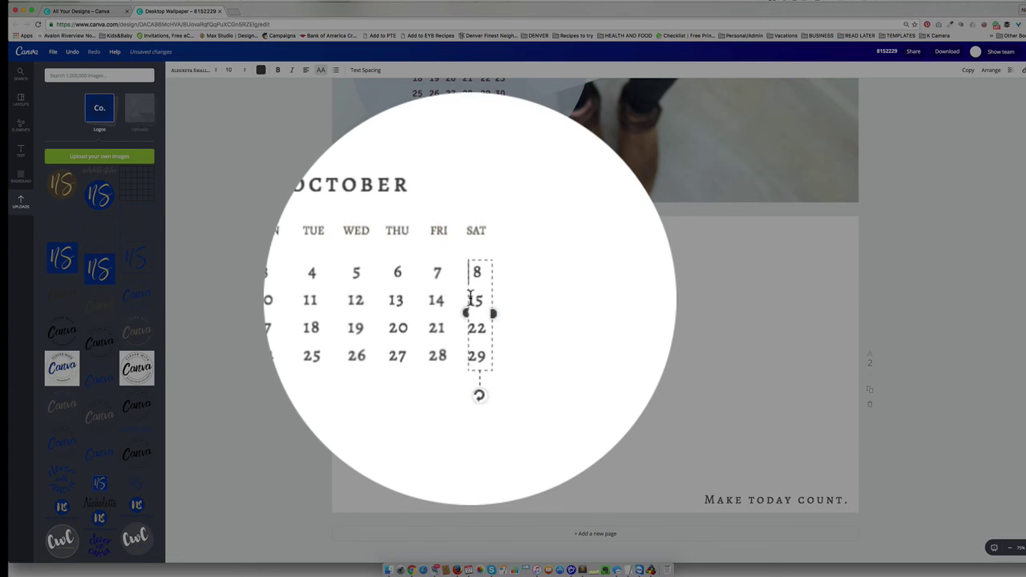
{"action": "type", "text": "1"}
{"action": "key", "text": "Return"}
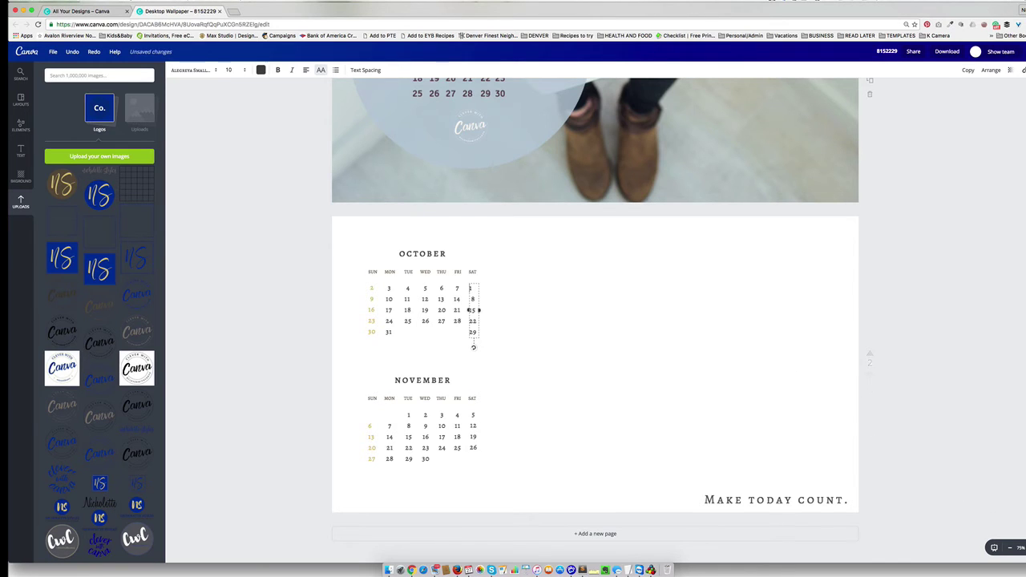
{"action": "left_click", "coordinate": [1024, 548]}
{"action": "scroll", "coordinate": [520, 353], "scroll_direction": "down", "scroll_amount": 5}
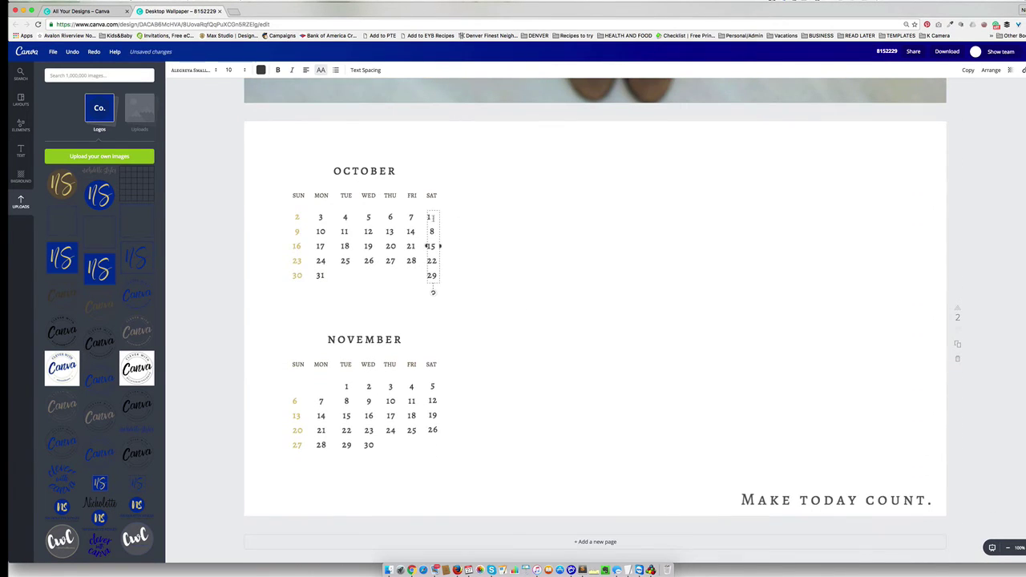
{"action": "left_click", "coordinate": [427, 216]}
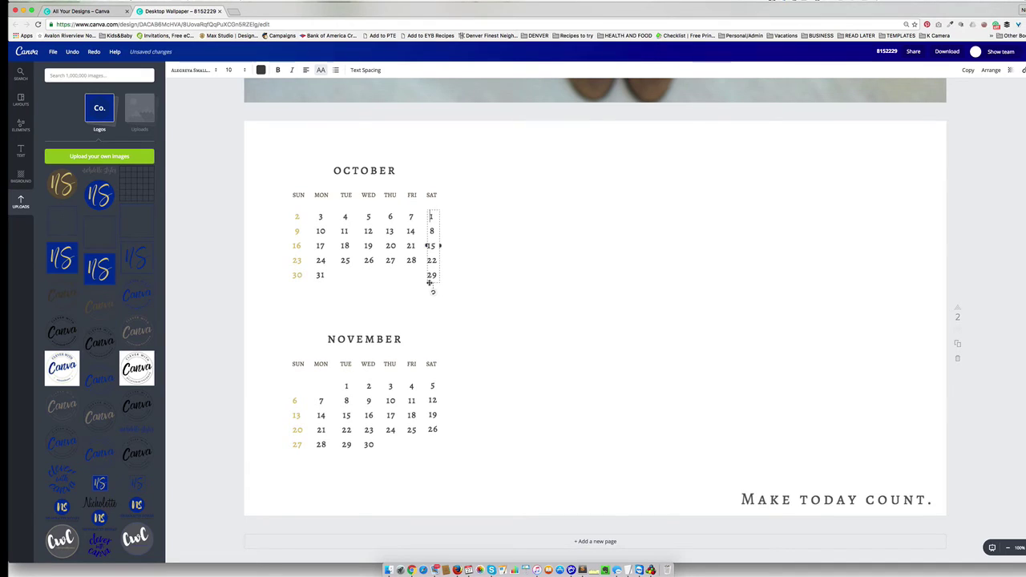
Step: Move October's Saturday dates up one row to line up with the other columns, and shift the weekday row slightly higher
{"action": "left_click_drag", "start_coordinate": [430, 282], "coordinate": [431, 259]}
{"action": "left_click_drag", "start_coordinate": [396, 192], "coordinate": [394, 187]}
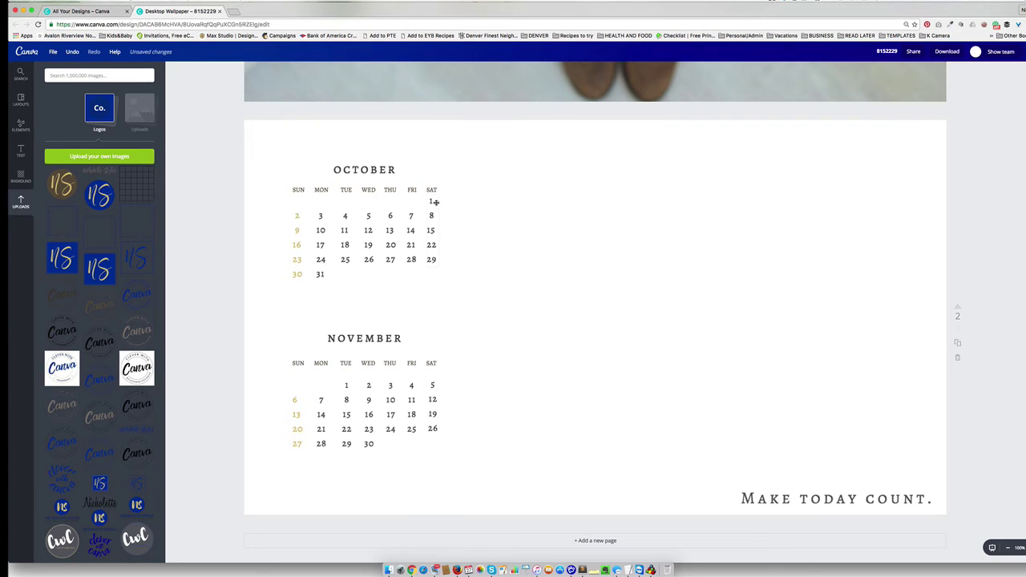
Step: Switch to the Calendar app and compare its November 2016 month view with the November dates in the design
{"action": "scroll", "coordinate": [435, 202], "scroll_direction": "down", "scroll_amount": 1}
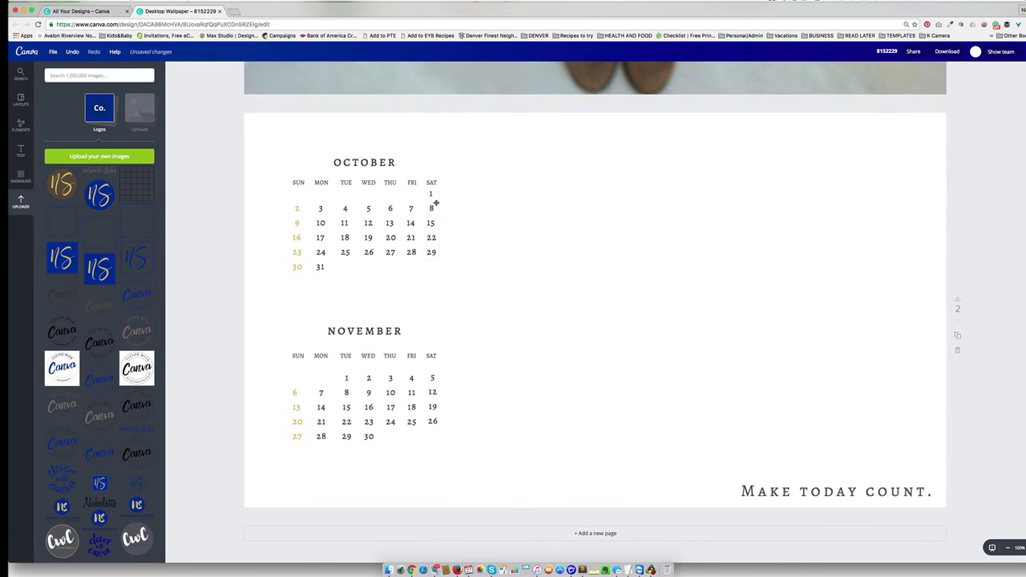
{"action": "left_click", "coordinate": [465, 552]}
{"action": "left_click", "coordinate": [306, 49]}
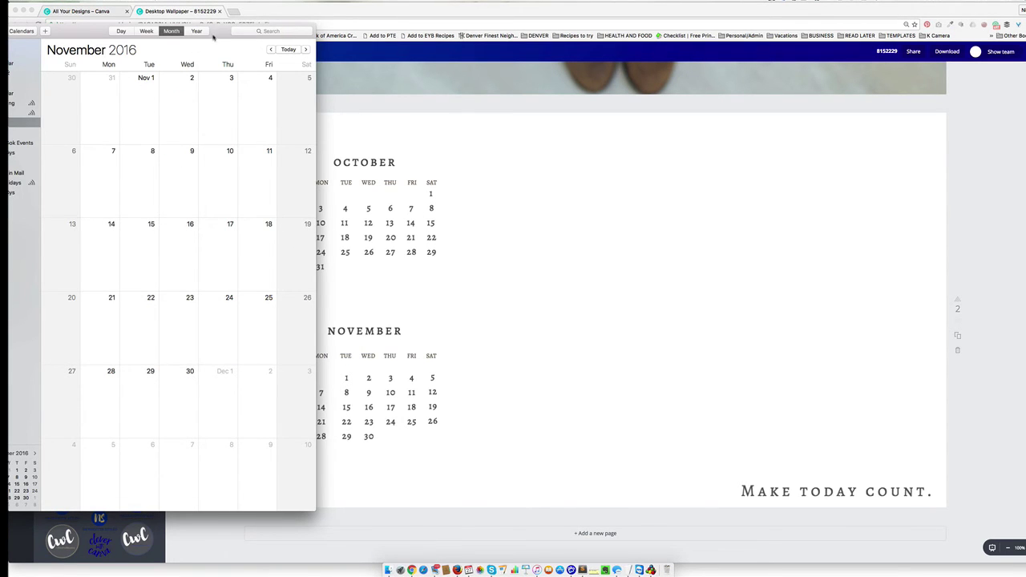
{"action": "left_click_drag", "start_coordinate": [213, 38], "coordinate": [686, 74]}
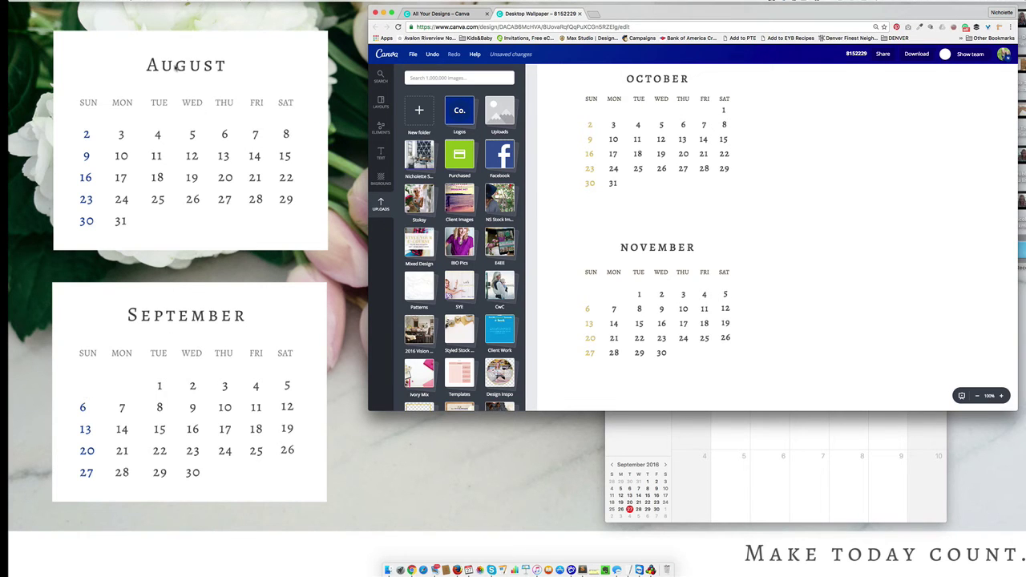
{"action": "left_click_drag", "start_coordinate": [673, 9], "coordinate": [446, 0]}
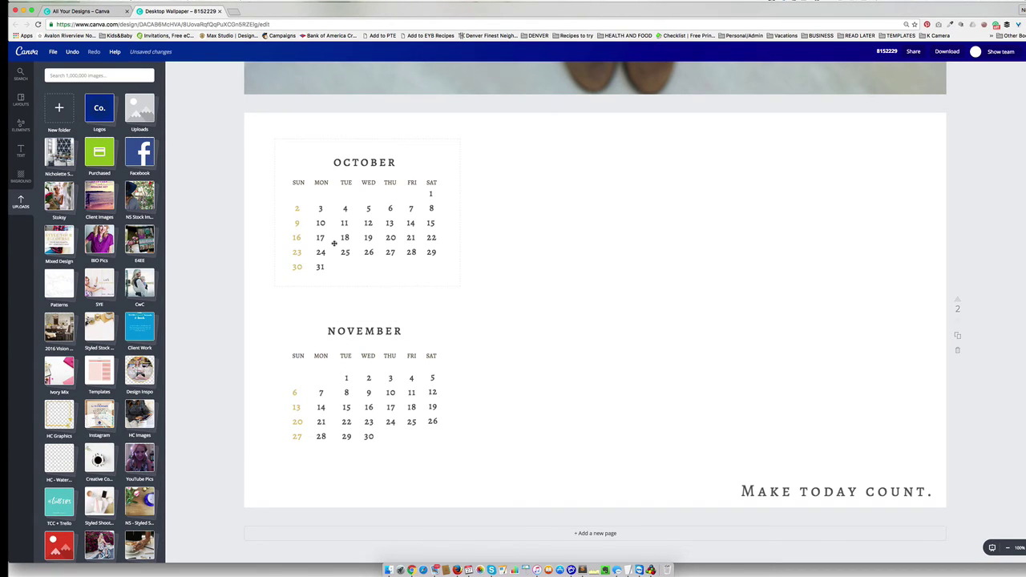
Step: Try Playfair Display on the "Make today count." tagline, and set its font to the handwritten script brand font
{"action": "left_click", "coordinate": [810, 491]}
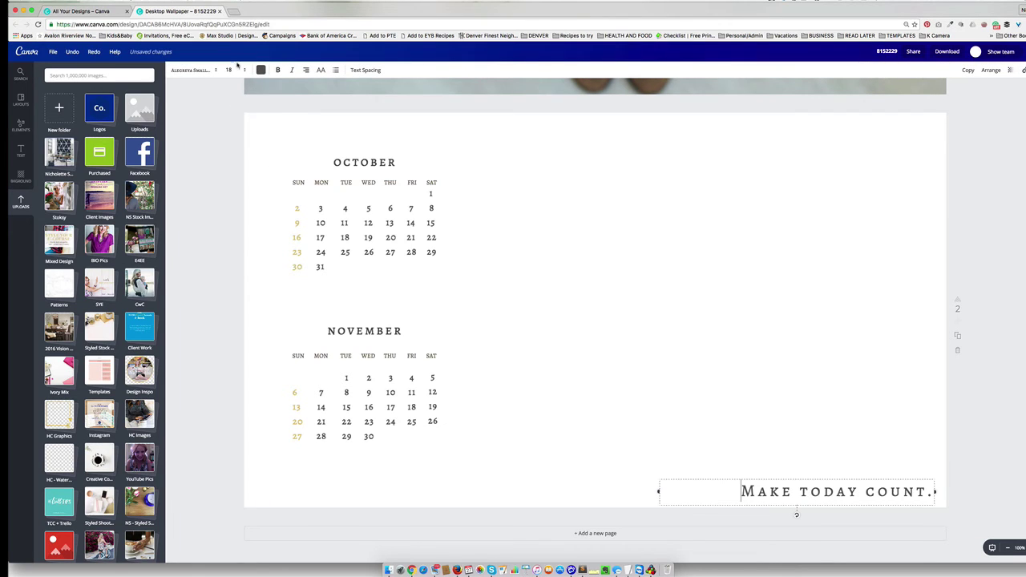
{"action": "left_click", "coordinate": [200, 71]}
{"action": "scroll", "coordinate": [227, 176], "scroll_direction": "down", "scroll_amount": 10}
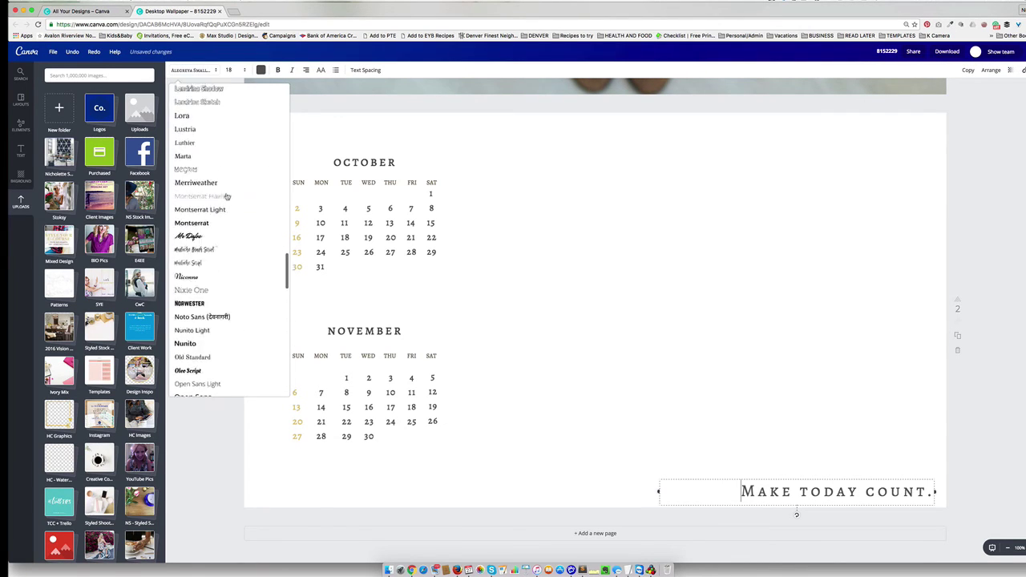
{"action": "scroll", "coordinate": [224, 196], "scroll_direction": "up", "scroll_amount": 15}
{"action": "left_click", "coordinate": [224, 193]}
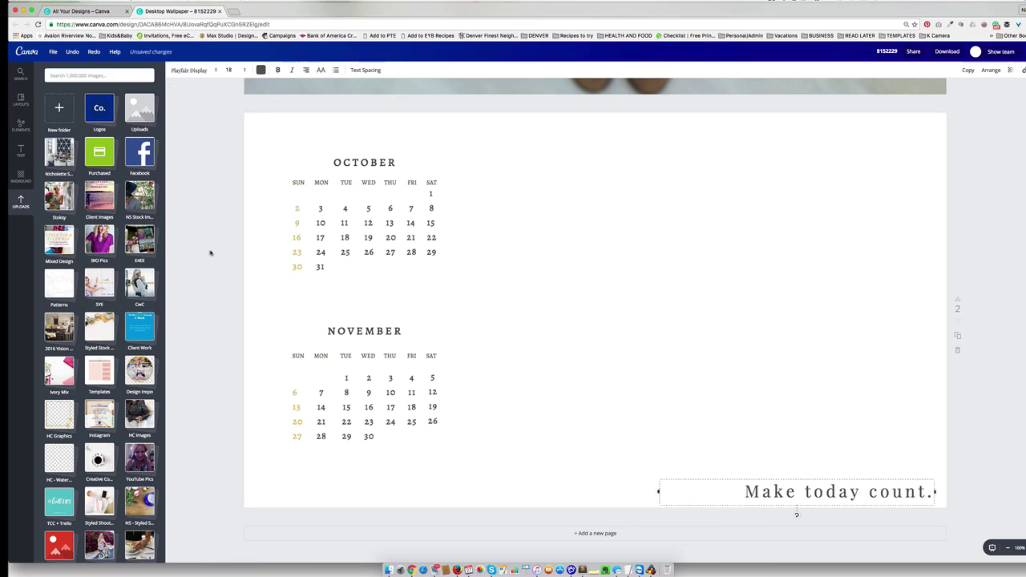
{"action": "left_click", "coordinate": [196, 72]}
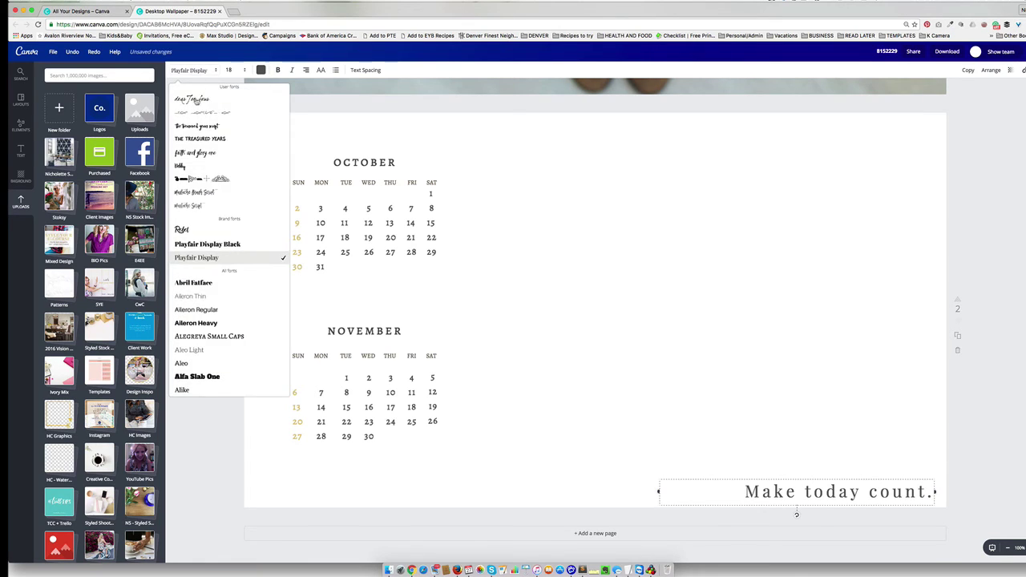
{"action": "left_click", "coordinate": [196, 100]}
Step: Change the tagline's wording to "Make today matter"
{"action": "left_click_drag", "start_coordinate": [872, 491], "coordinate": [935, 492]}
{"action": "type", "text": "ma"}
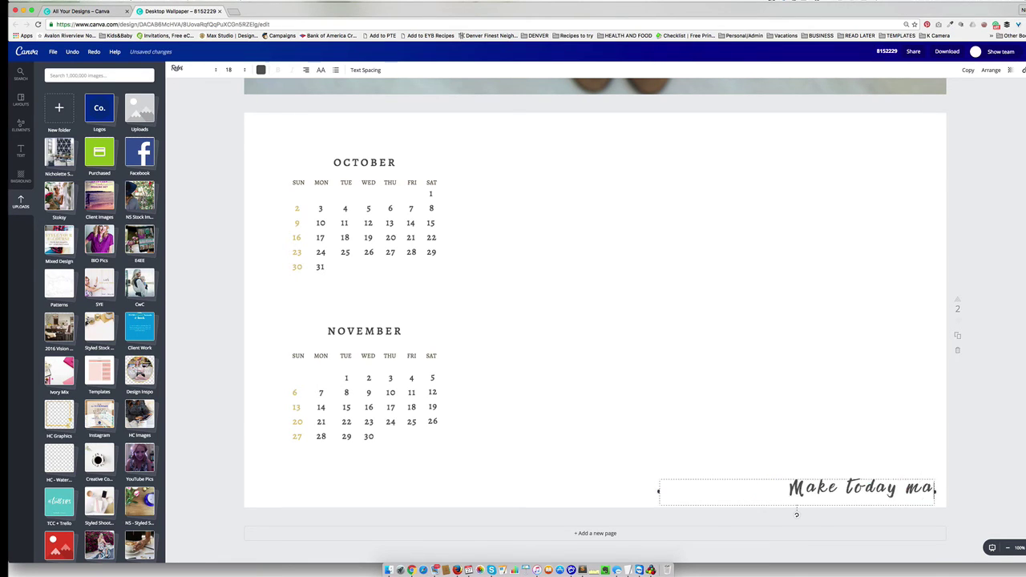
{"action": "type", "text": "tter"}
{"action": "left_click", "coordinate": [198, 237]}
{"action": "left_click", "coordinate": [1008, 547]}
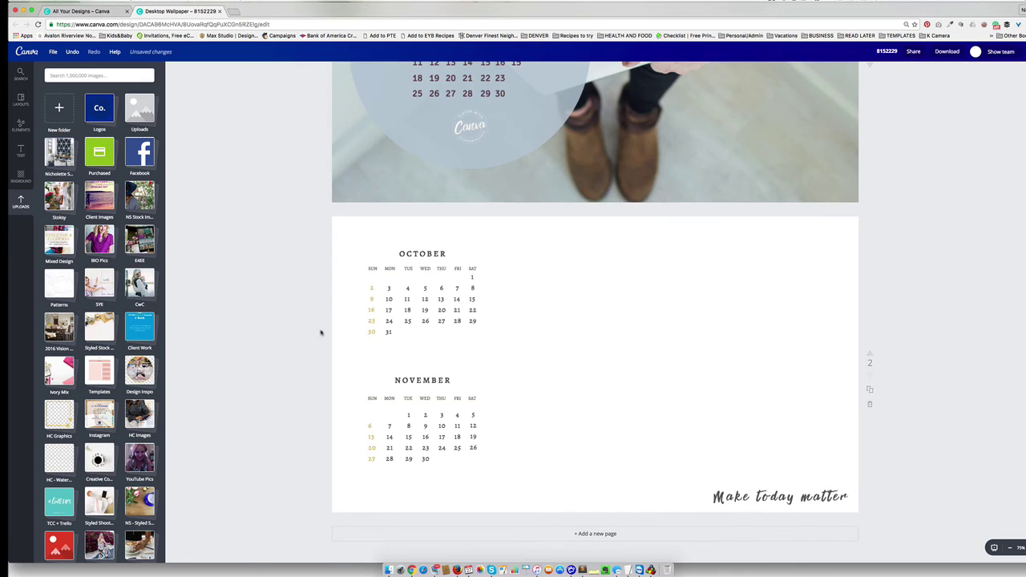
Step: Add the uploaded photo of the woman holding a laptop behind the October–November calendars, enlarge it to page width, and reposition the tagline in the white strip
{"action": "left_click", "coordinate": [138, 109]}
{"action": "scroll", "coordinate": [99, 321], "scroll_direction": "down", "scroll_amount": 6}
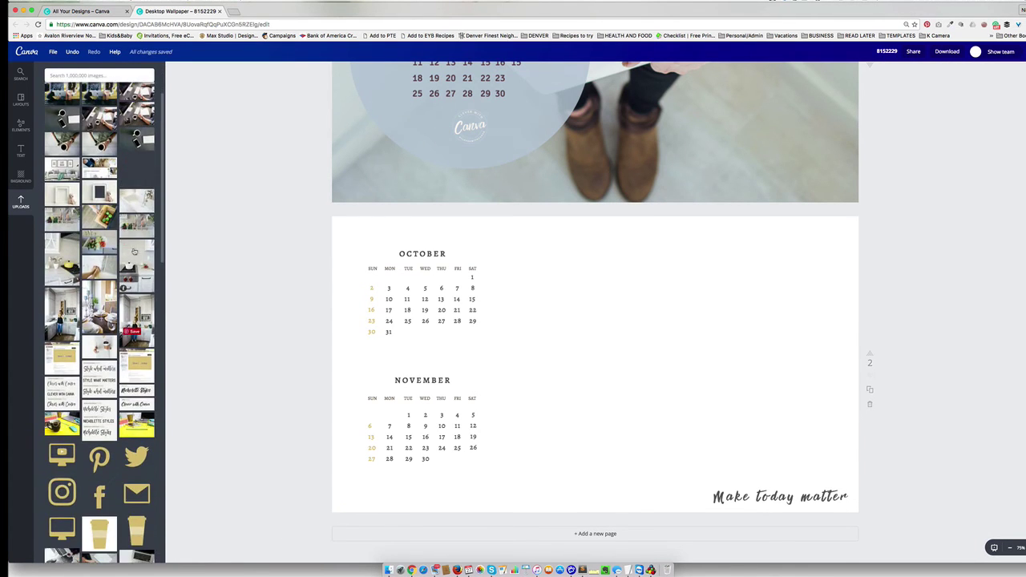
{"action": "left_click", "coordinate": [99, 337]}
{"action": "scroll", "coordinate": [99, 336], "scroll_direction": "up", "scroll_amount": 6}
{"action": "left_click_drag", "start_coordinate": [641, 342], "coordinate": [487, 268]}
{"action": "left_click_drag", "start_coordinate": [550, 362], "coordinate": [908, 494]}
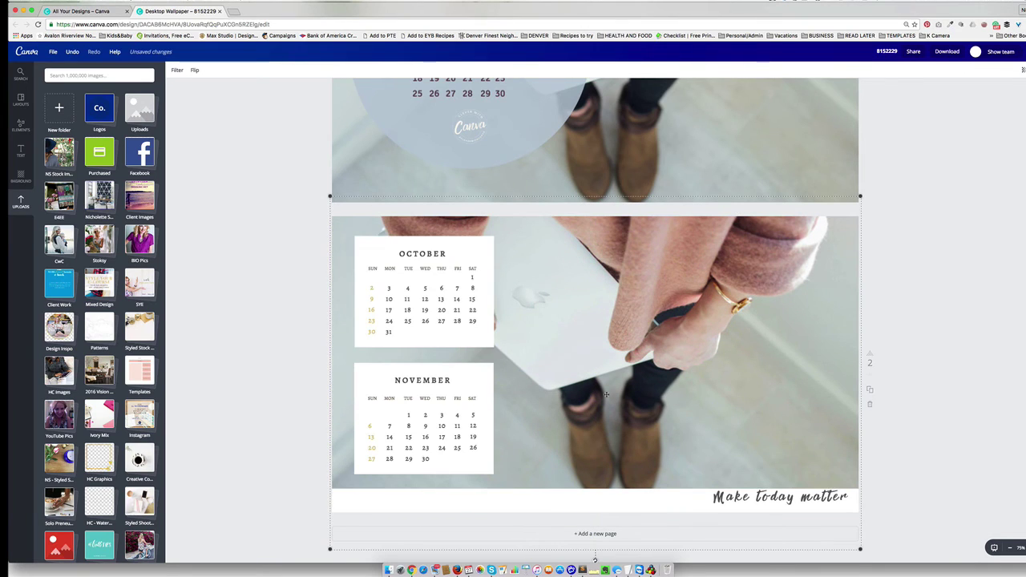
{"action": "left_click", "coordinate": [916, 235]}
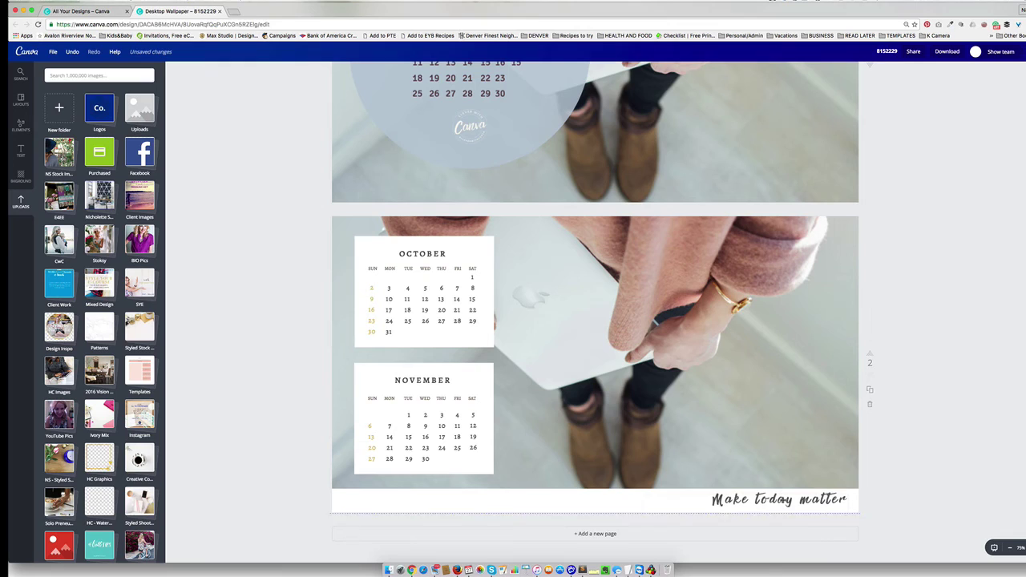
{"action": "left_click_drag", "start_coordinate": [782, 500], "coordinate": [767, 498]}
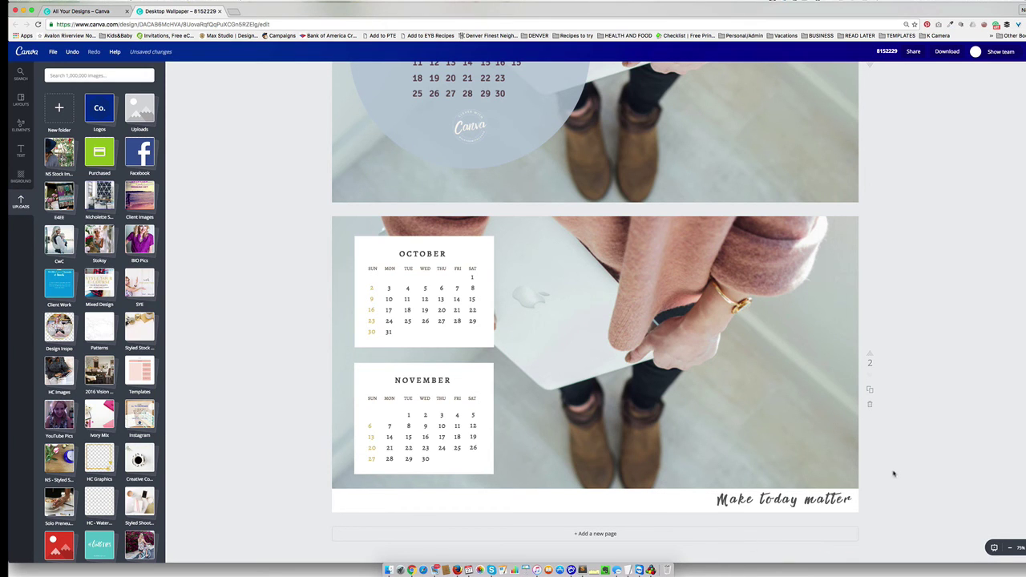
Step: Add a third page and apply the corkboard organizer layout with School, Personal, To File and To Print boxes
{"action": "left_click", "coordinate": [595, 533]}
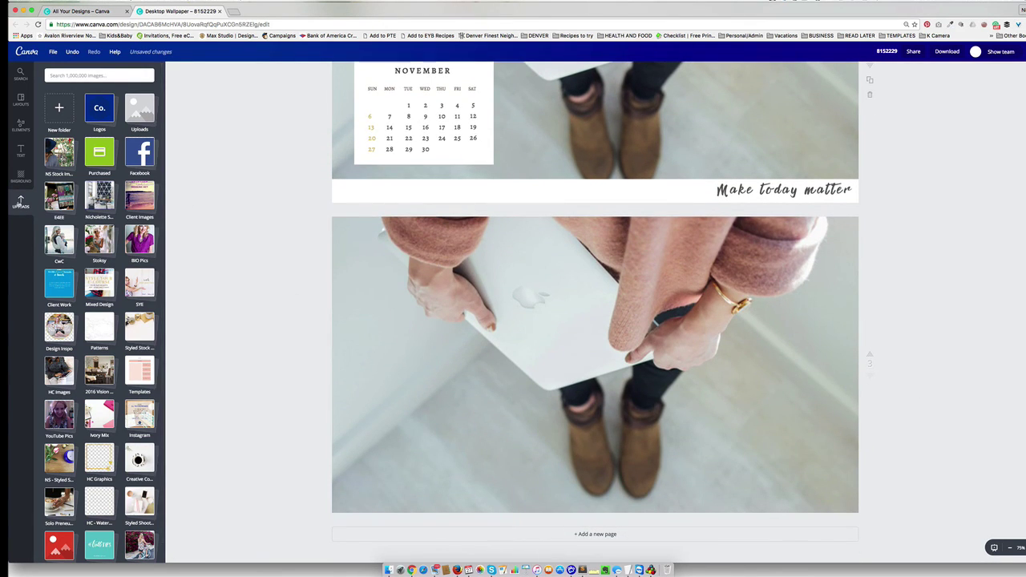
{"action": "left_click", "coordinate": [24, 101]}
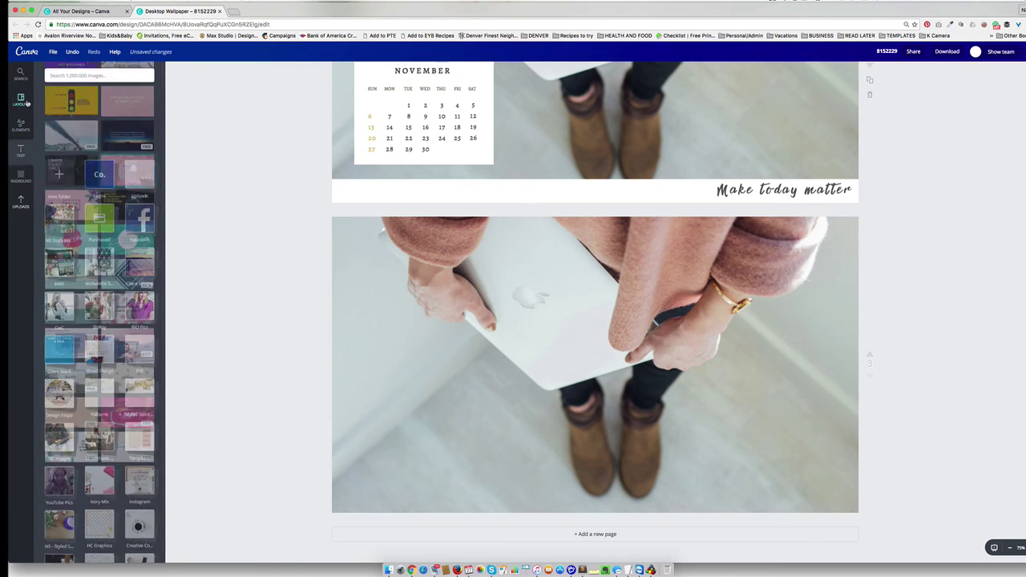
{"action": "scroll", "coordinate": [99, 361], "scroll_direction": "down", "scroll_amount": 10}
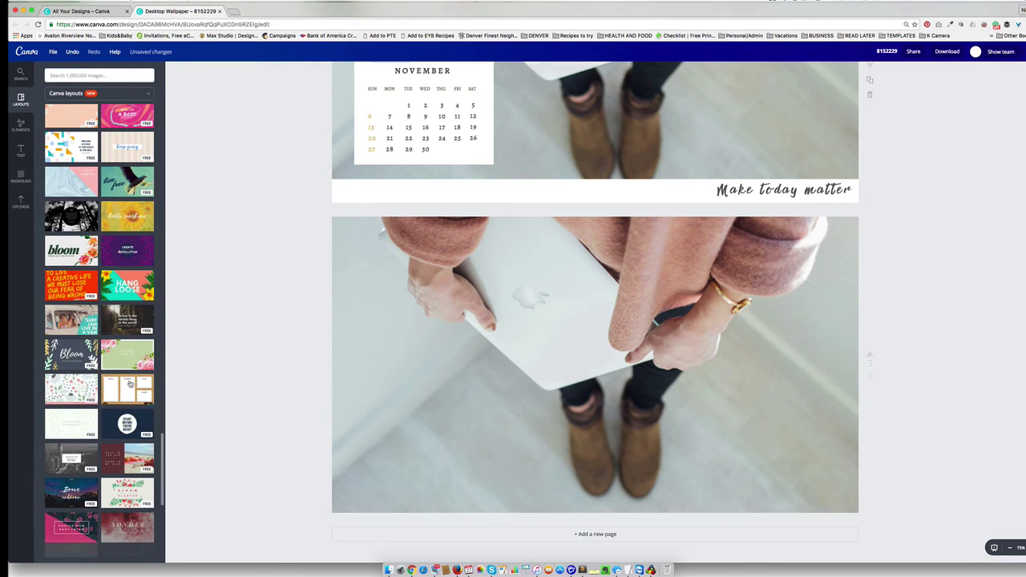
{"action": "left_click", "coordinate": [130, 385]}
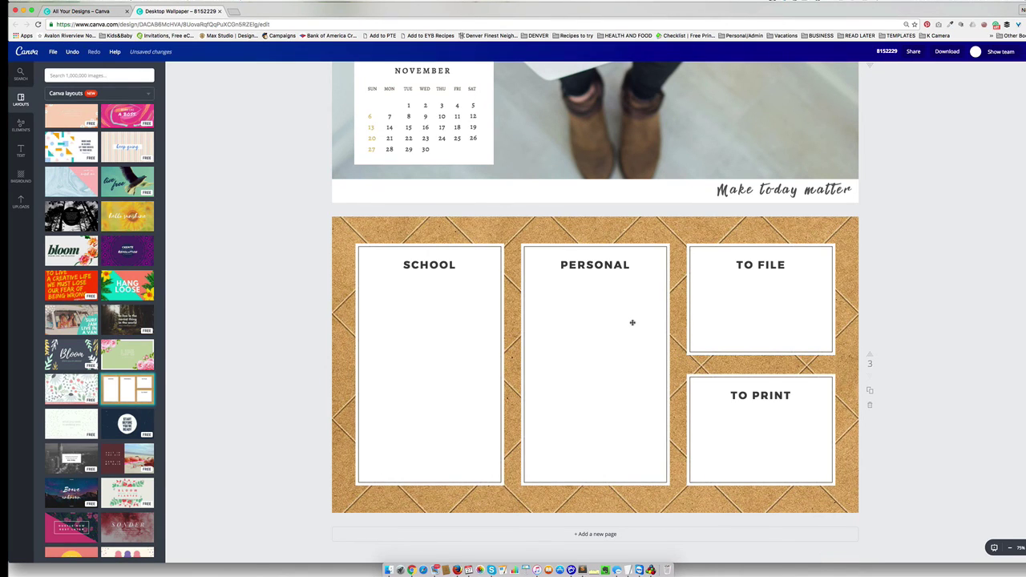
Step: Delete the corkboard image behind the organizer boxes and try selecting the School, Personal and To File headings for editing
{"action": "left_click", "coordinate": [458, 227]}
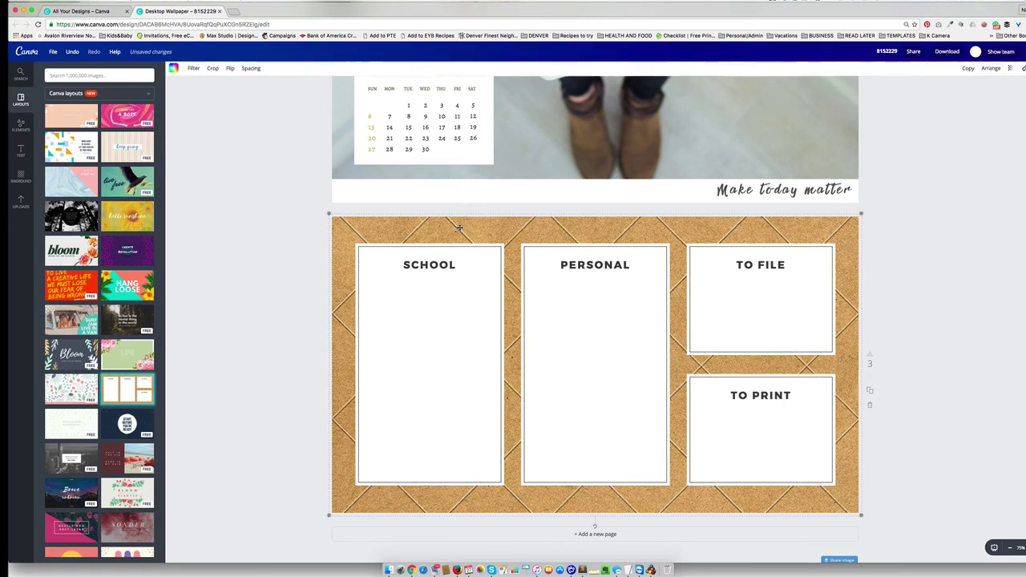
{"action": "key", "text": "BackSpace"}
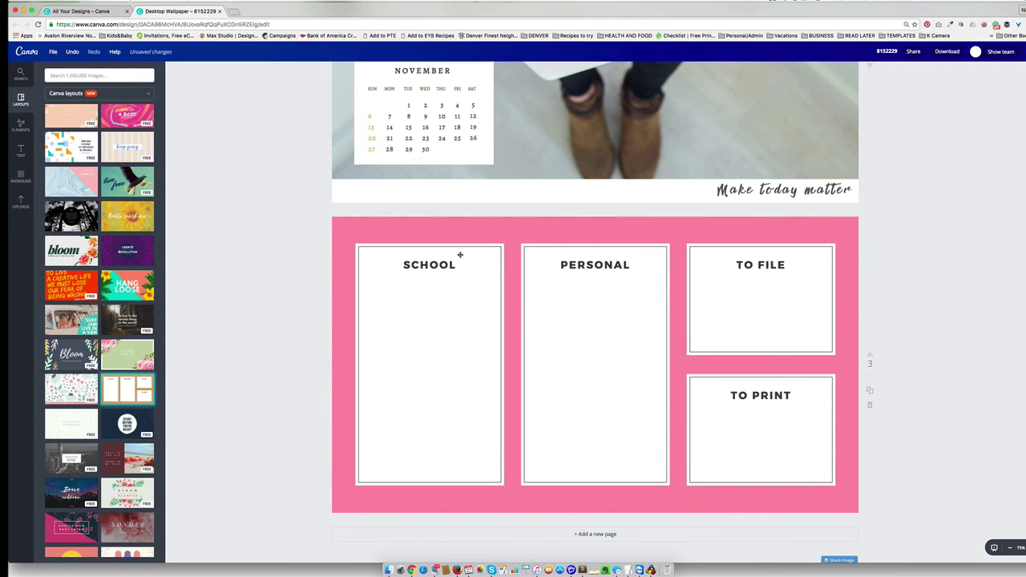
{"action": "left_click", "coordinate": [477, 240]}
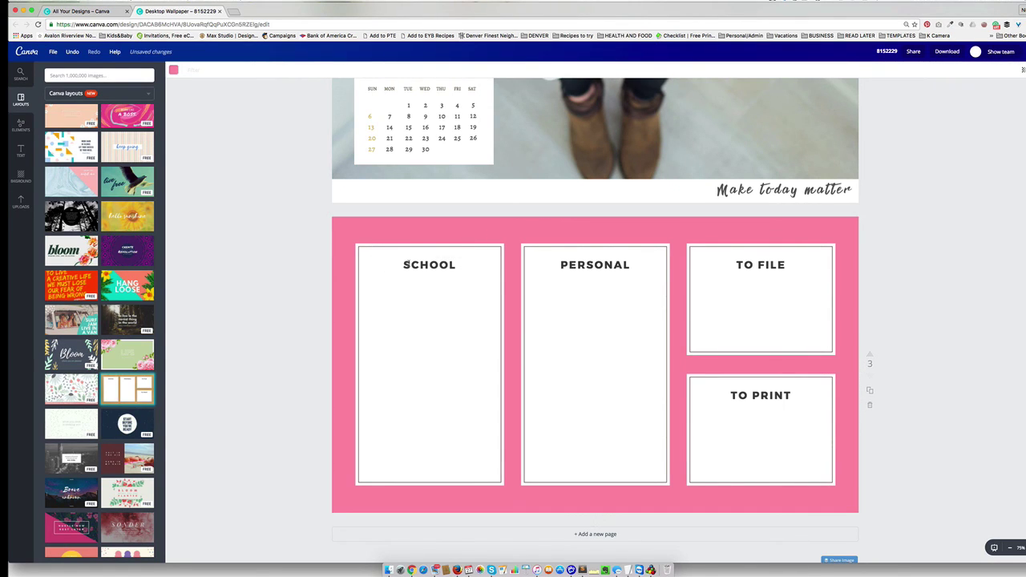
{"action": "left_click", "coordinate": [405, 264]}
{"action": "double_click", "coordinate": [409, 265]}
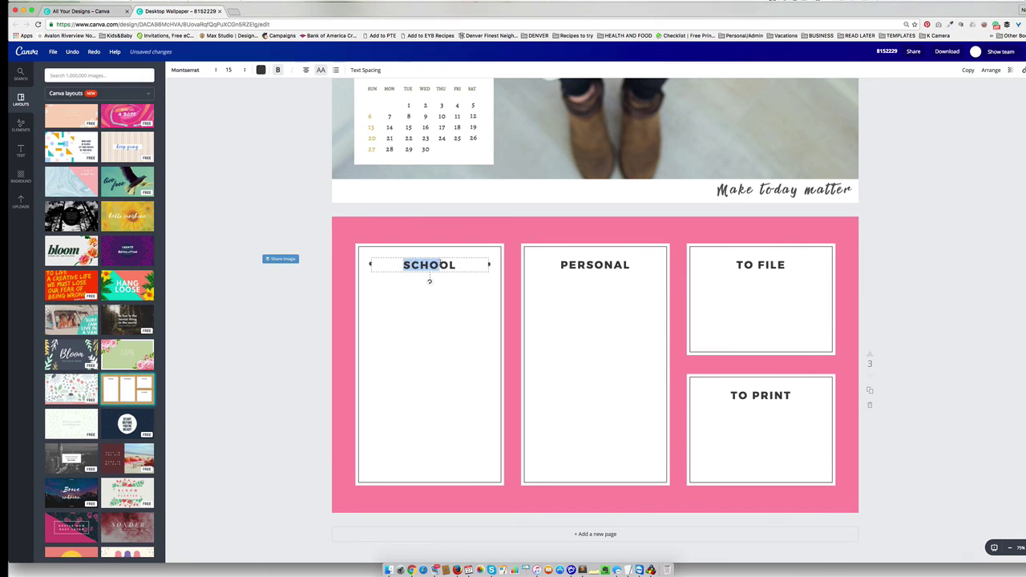
{"action": "left_click", "coordinate": [594, 265]}
{"action": "left_click", "coordinate": [737, 267]}
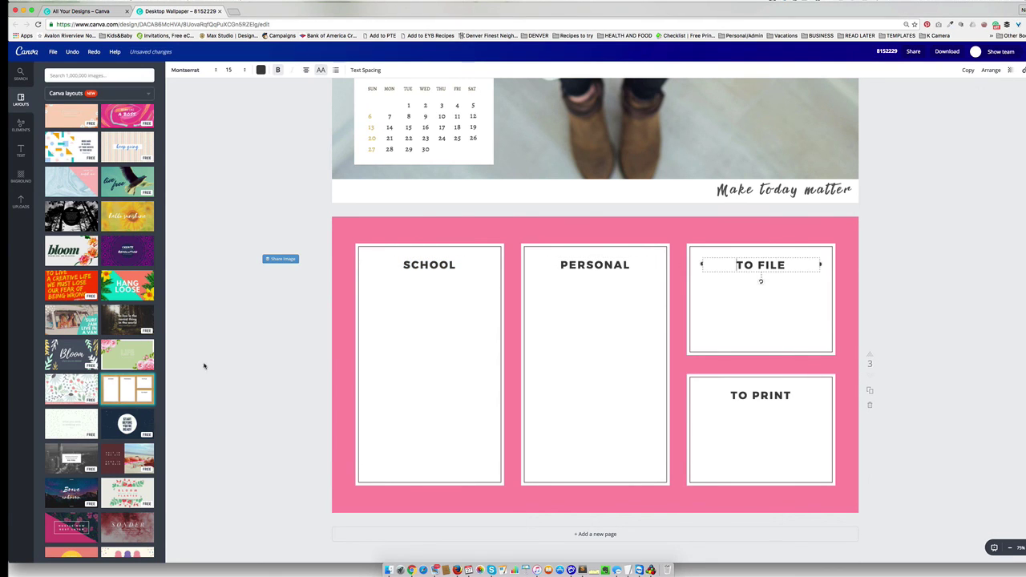
Step: Try the "Bloom where you are planted" layout on page 3, and replace it with the bridge photo quote layout
{"action": "left_click", "coordinate": [113, 360]}
{"action": "left_click", "coordinate": [77, 359]}
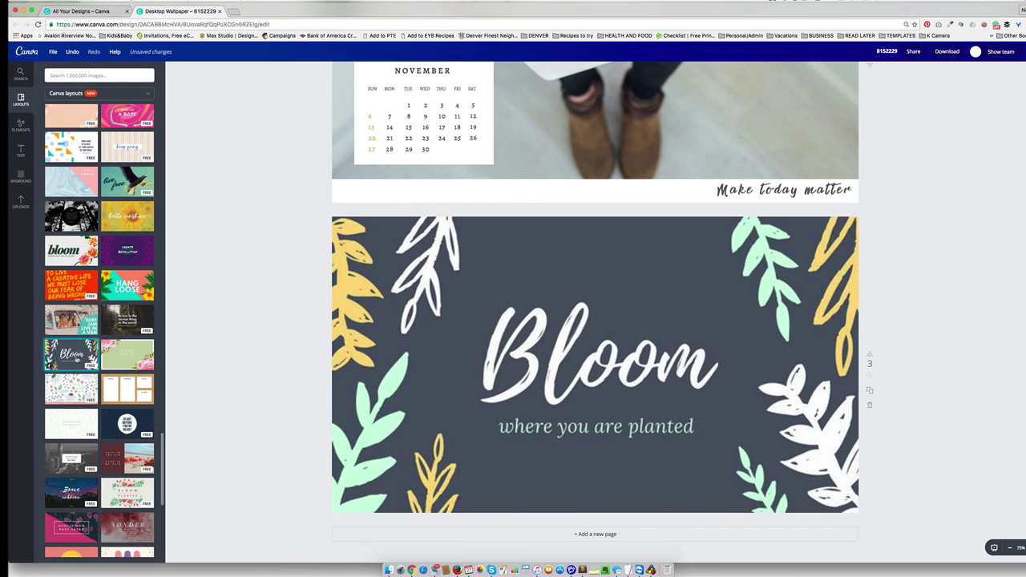
{"action": "scroll", "coordinate": [77, 361], "scroll_direction": "down", "scroll_amount": 5}
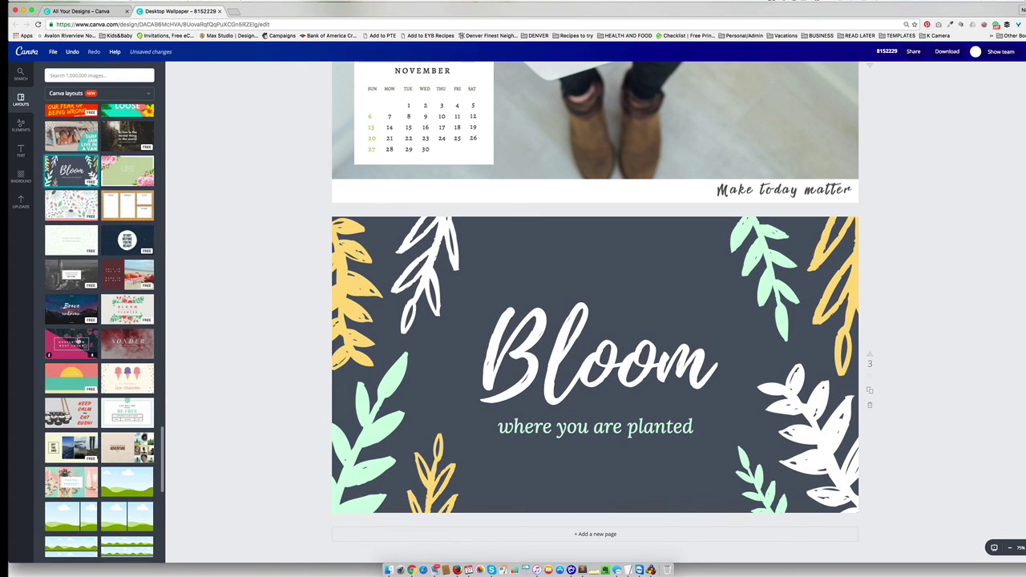
{"action": "scroll", "coordinate": [78, 340], "scroll_direction": "down", "scroll_amount": 10}
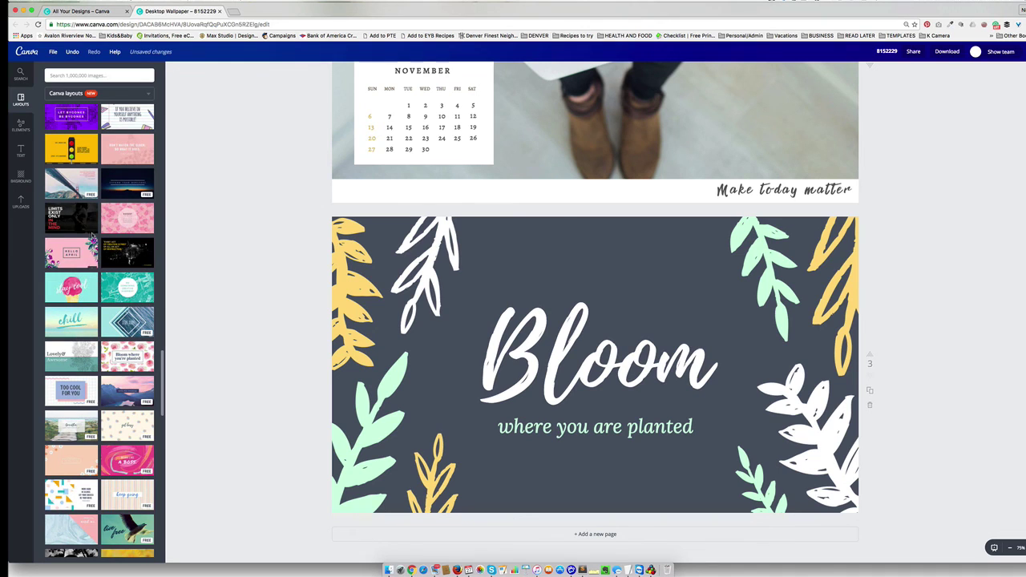
{"action": "scroll", "coordinate": [103, 272], "scroll_direction": "up", "scroll_amount": 3}
{"action": "left_click", "coordinate": [70, 277]}
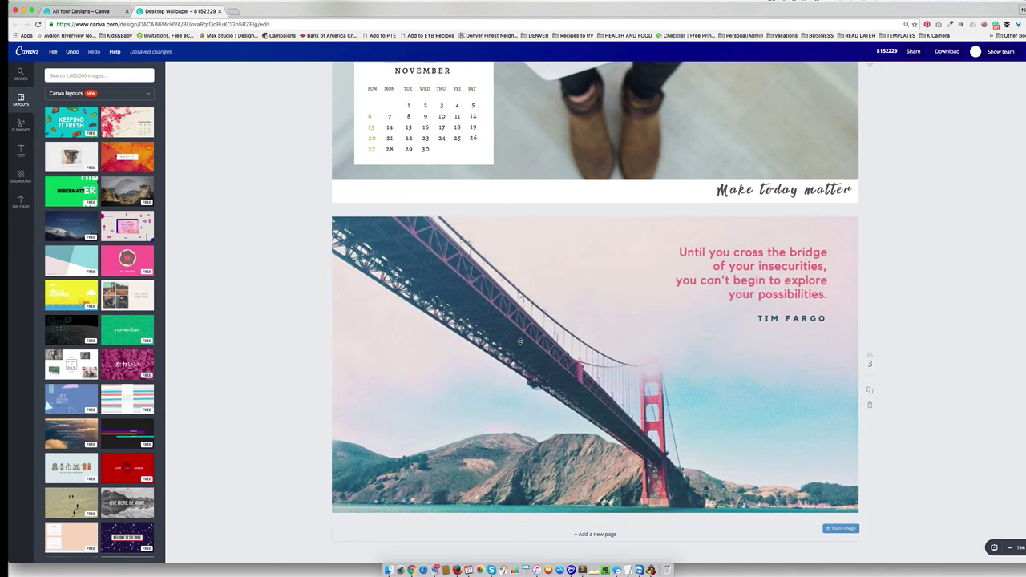
Step: Review the October photo wallpaper on page 1 and the October–November calendar design on page 2
{"action": "scroll", "coordinate": [520, 342], "scroll_direction": "up", "scroll_amount": 6}
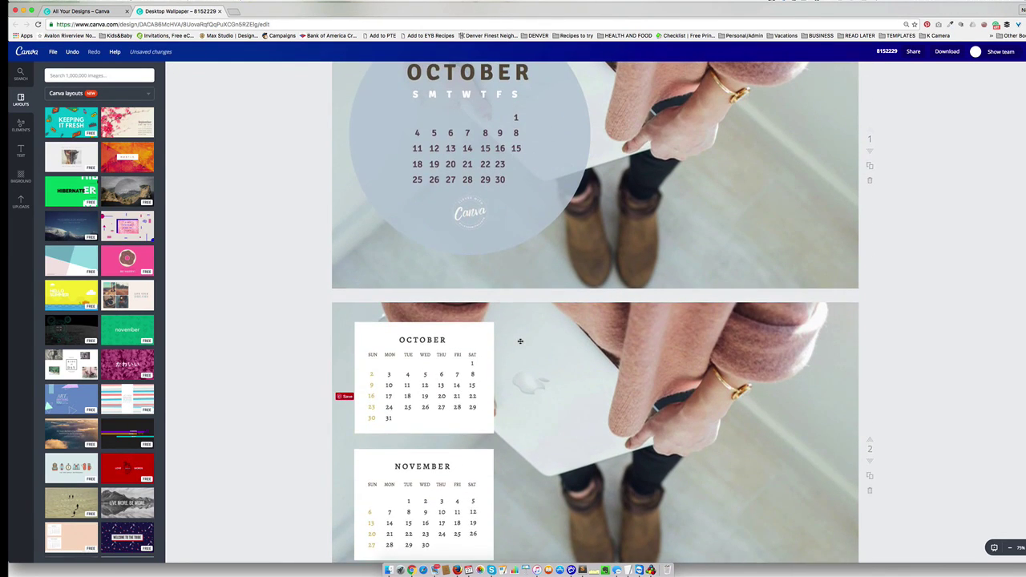
{"action": "scroll", "coordinate": [520, 341], "scroll_direction": "up", "scroll_amount": 3}
{"action": "left_click", "coordinate": [475, 110]}
{"action": "left_click", "coordinate": [896, 423]}
{"action": "scroll", "coordinate": [897, 423], "scroll_direction": "down", "scroll_amount": 8}
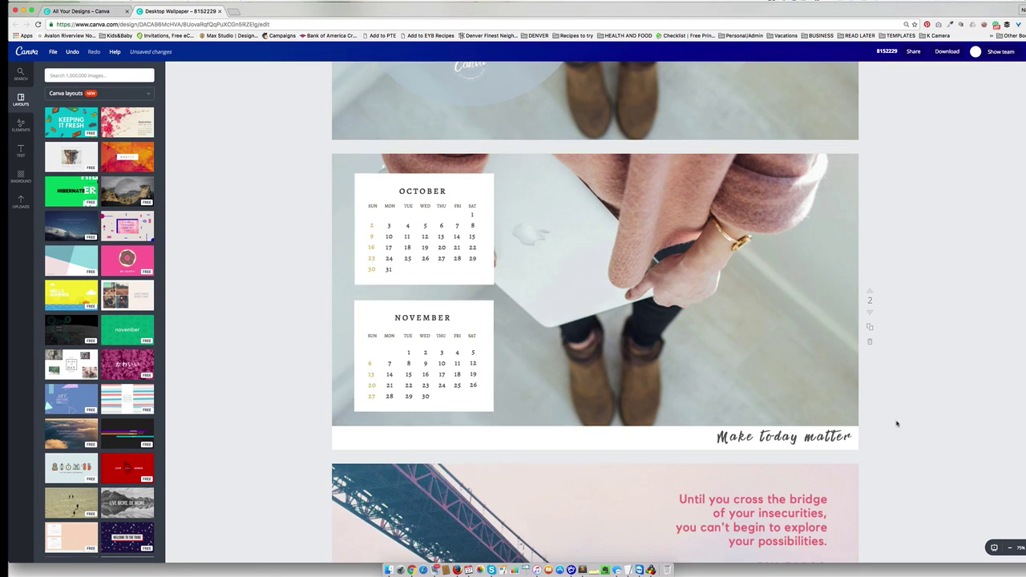